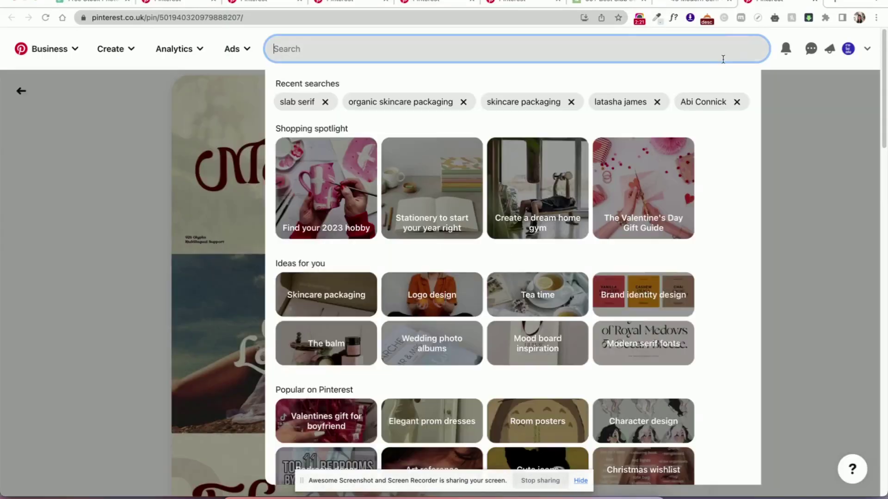
# - Search Pinterest for "handmade soaps", open pins of interest such as The RB Soap Co., and browse further results for packaging inspiration
pyautogui.write('handmade soaps')
pyautogui.press('Return')
pyautogui.scroll(-2, 646, 157)
pyautogui.scroll(-3, 342, 194)
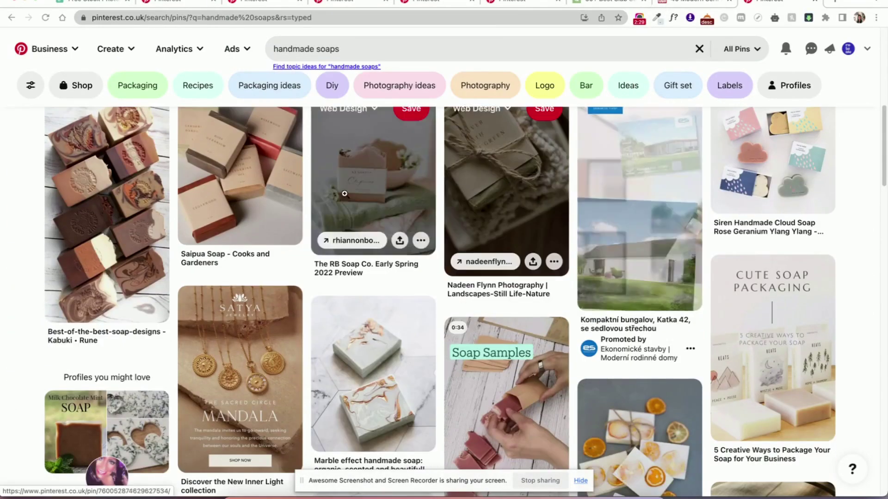
pyautogui.keyDown('super'); pyautogui.click(342, 194); pyautogui.keyUp('super')
pyautogui.scroll(-3, 343, 194)
pyautogui.keyDown('super'); pyautogui.click(347, 217); pyautogui.keyUp('super')
pyautogui.scroll(-7, 527, 244)
pyautogui.scroll(-3, 538, 282)
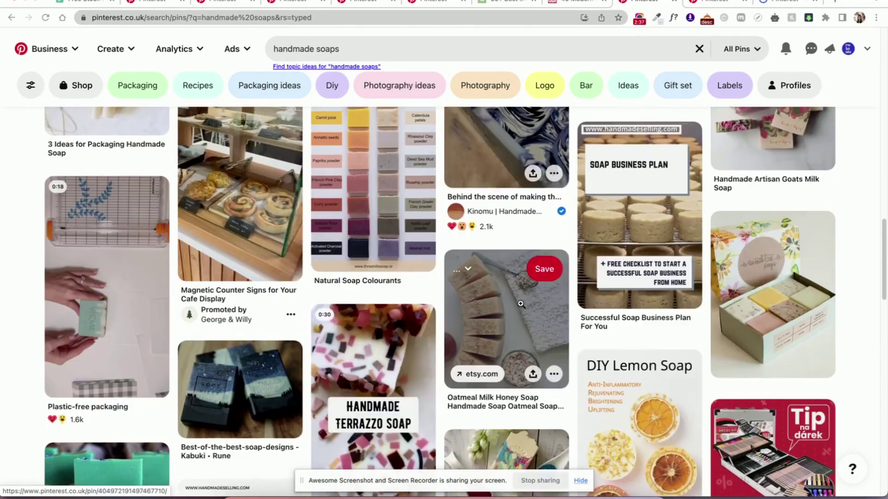
pyautogui.scroll(-5, 521, 304)
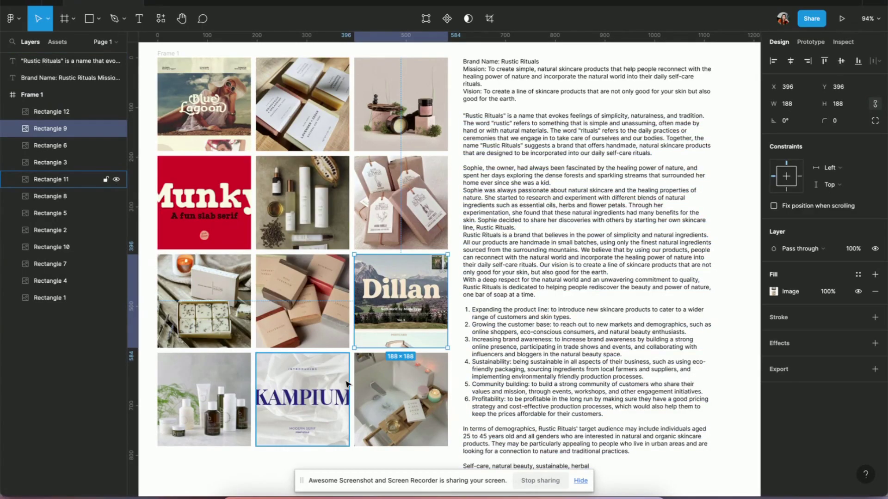
pyautogui.click(458, 317)
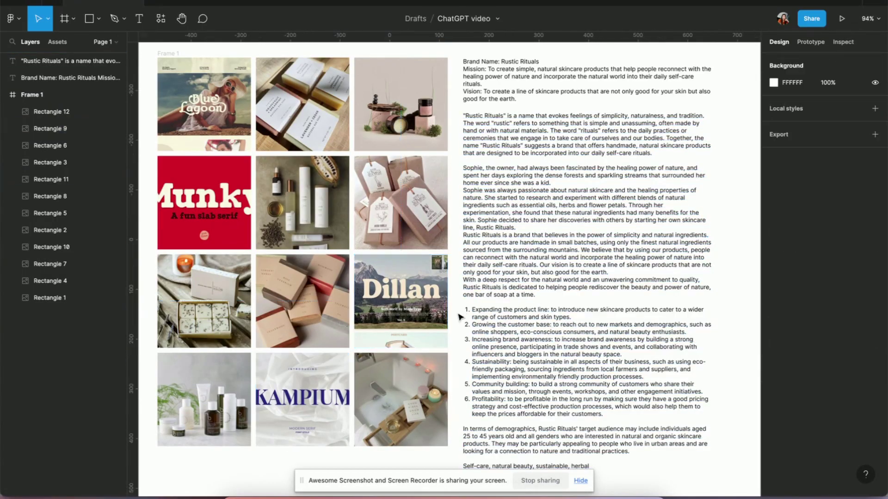
pyautogui.click(409, 99)
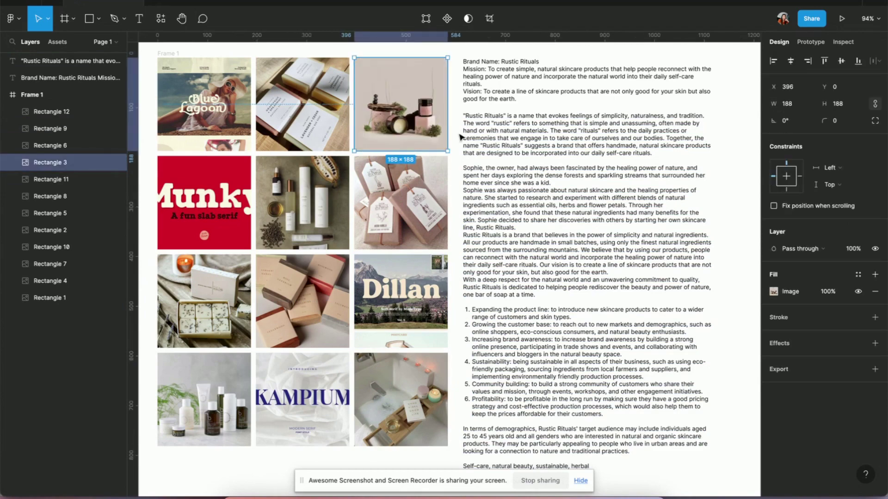
pyautogui.press('Escape')
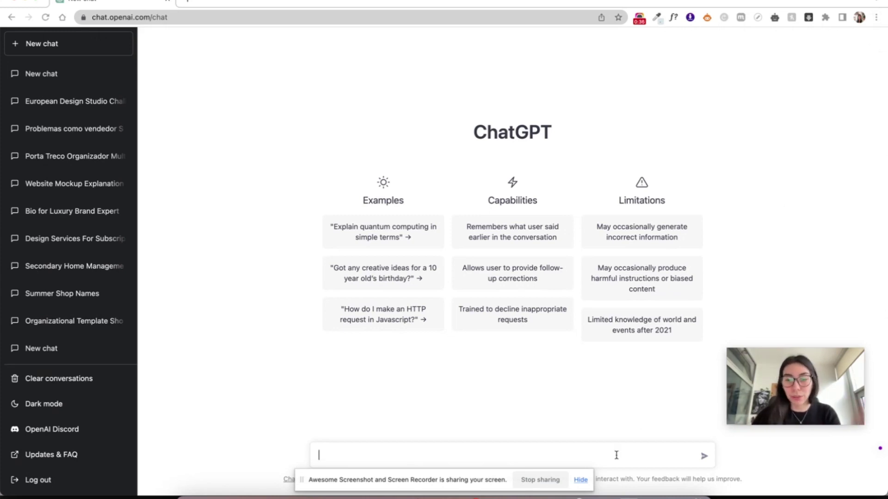
# - Ask ChatGPT for several color palettes for the handmade soap and skincare brand Rustic Rituals, with 5 HEX codes each and shades not too bright
pyautogui.click(580, 481)
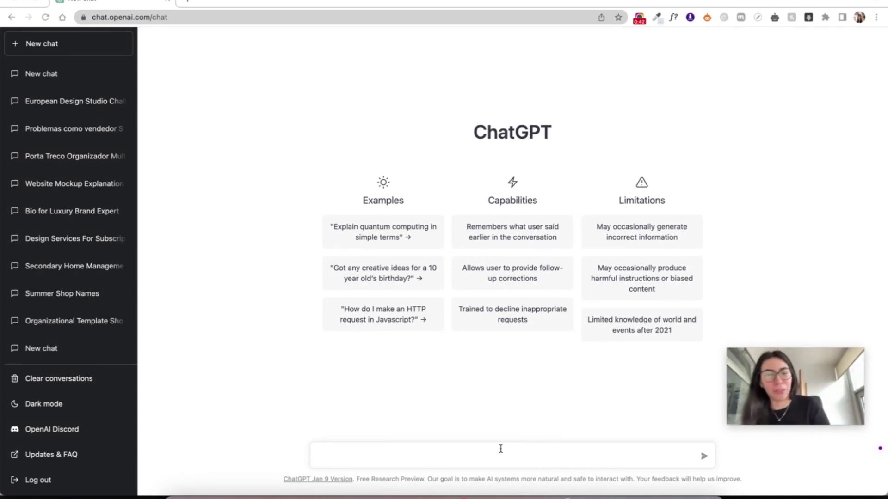
pyautogui.write("I have a brand called Rustic Rituals, it sells handmade soap and skincare products to people who are between the ages of 25 and 45 years old and are interested in natural and organic skincare products. Some of the brand's keywords are simplicity, self-care, natural beauty, sustainable, and herbal. I would like a few options of color palettes for my brand.")
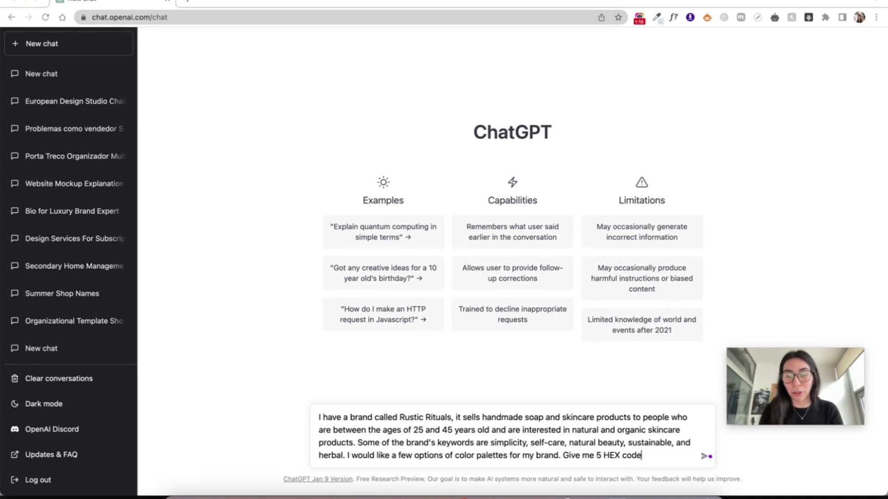
pyautogui.write('s')
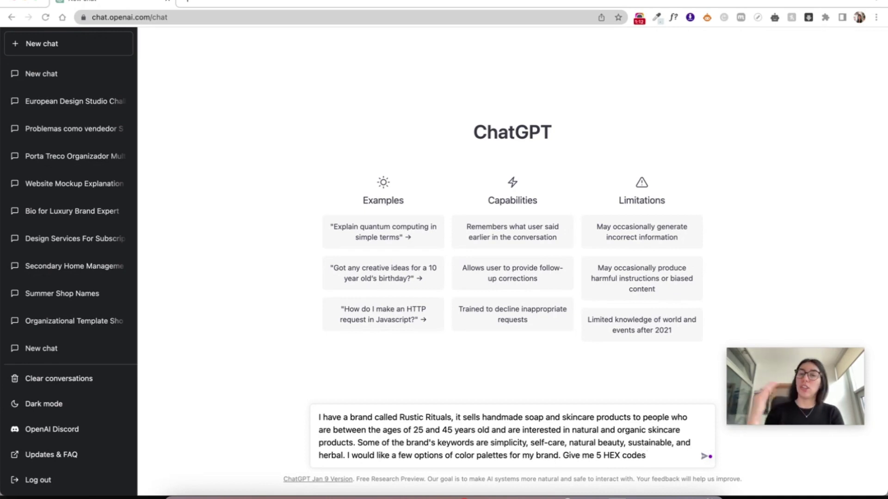
pyautogui.write(' for each of the palettes, make sure the shades are not too bright.')
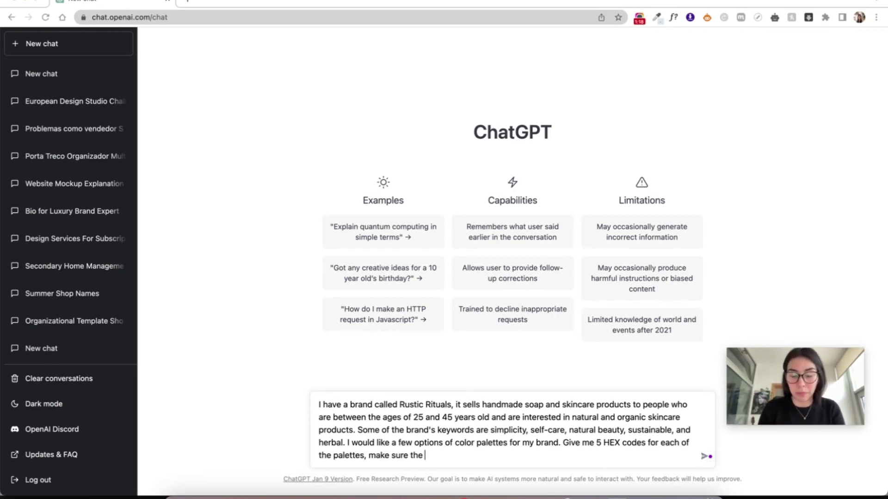
pyautogui.press('Return')
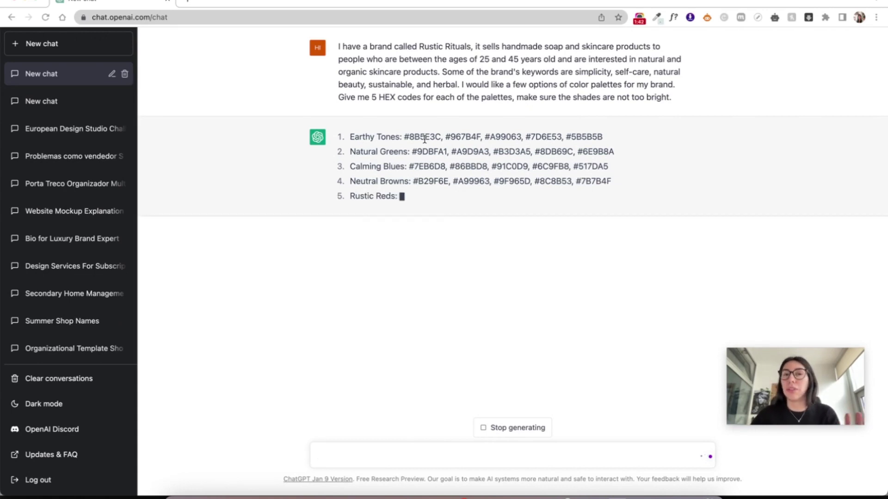
# - Copy the first Earthy Tones code, switch to Illustrator, draw a circle about 65 px wide near the artboard's upper-left corner, and fill it with 8B5E3C
pyautogui.doubleClick(426, 137)
pyautogui.press('super+c')
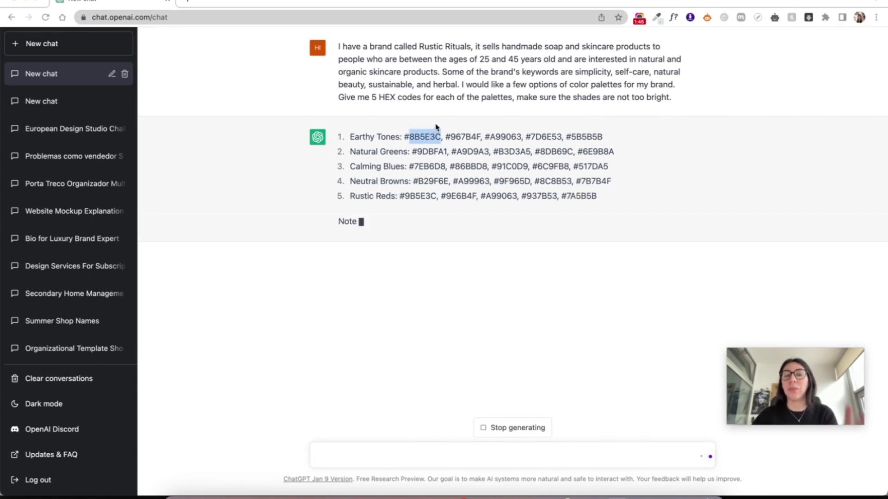
pyautogui.click(437, 124)
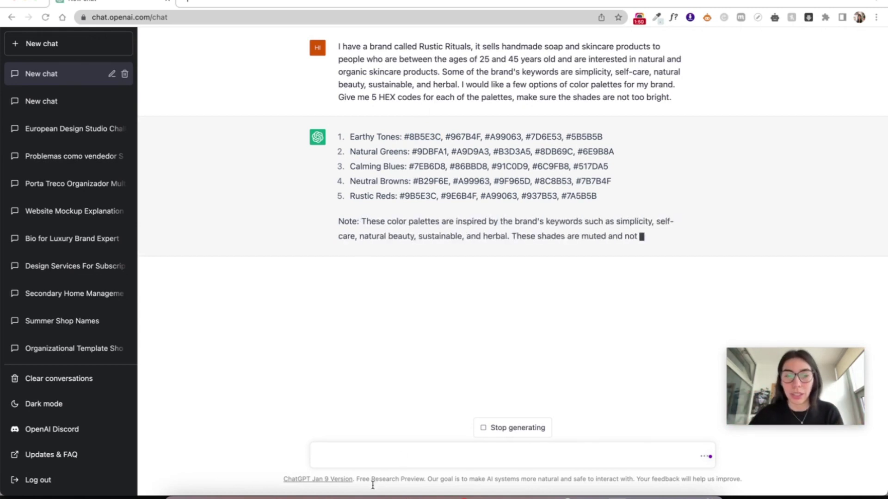
pyautogui.click(247, 494)
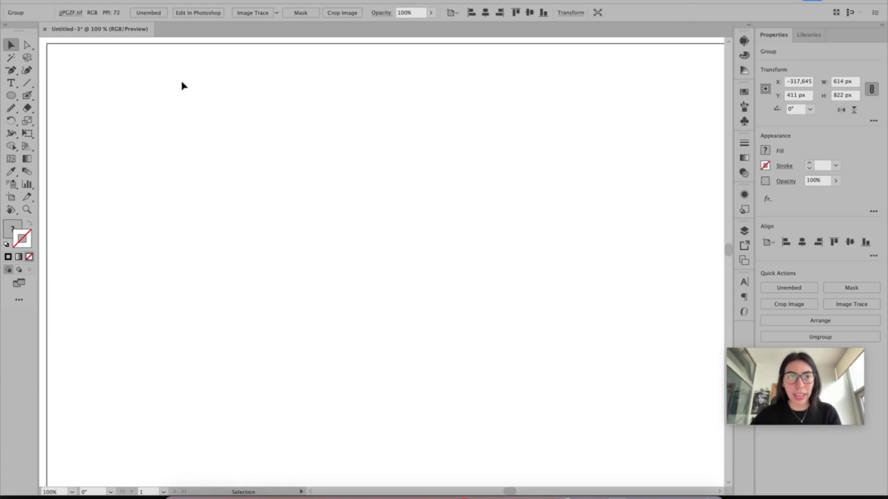
pyautogui.click(11, 95)
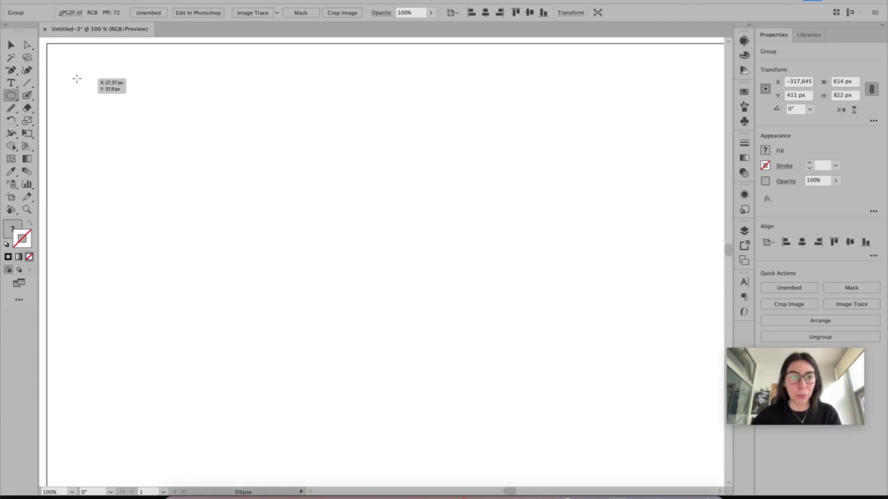
pyautogui.moveTo(77, 78); pyautogui.dragTo(148, 150)
pyautogui.click(14, 48)
pyautogui.doubleClick(13, 228)
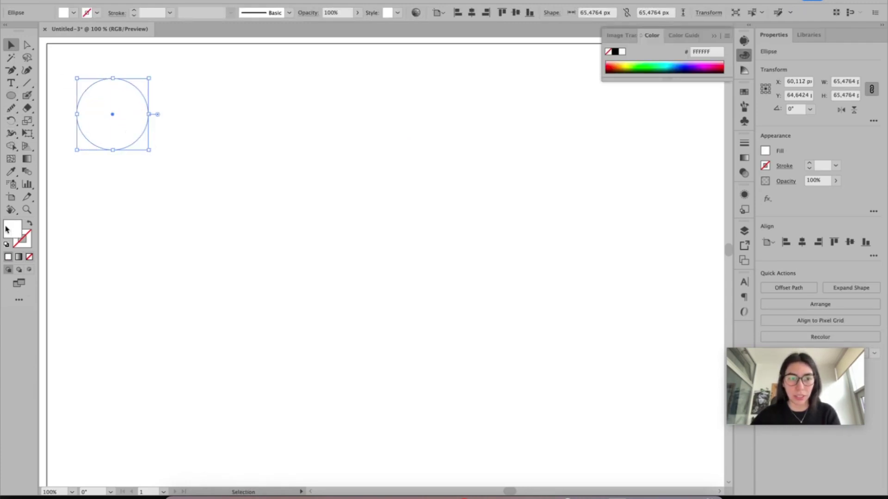
pyautogui.press('super+v')
pyautogui.click(799, 238)
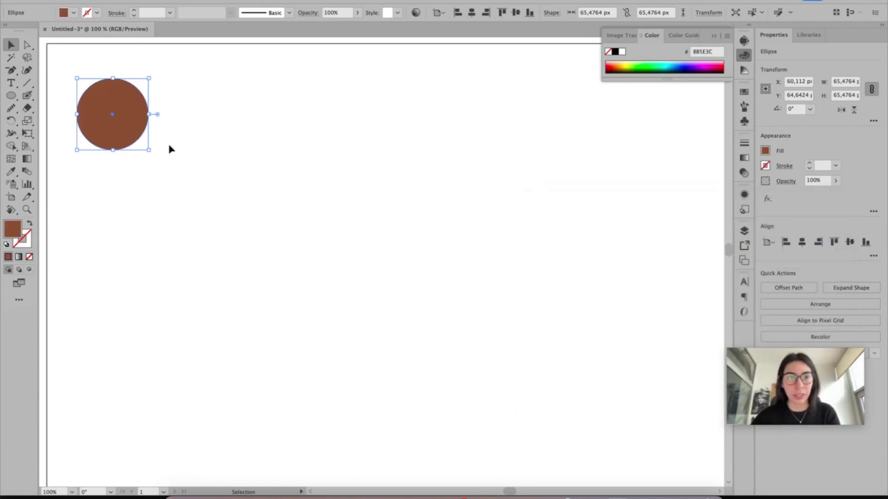
# - Duplicate the brown circle horizontally at equal spacing to make a row of five
pyautogui.moveTo(98, 117); pyautogui.dragTo(189, 116)
pyautogui.press('super+d')
pyautogui.press('super+d')
pyautogui.press('super+d')
# - Fill the remaining four circles with the ChatGPT Earthy Tones colors 967B4F, A99063, 7D6E53 and 5B5B5B
pyautogui.press('super+Tab')
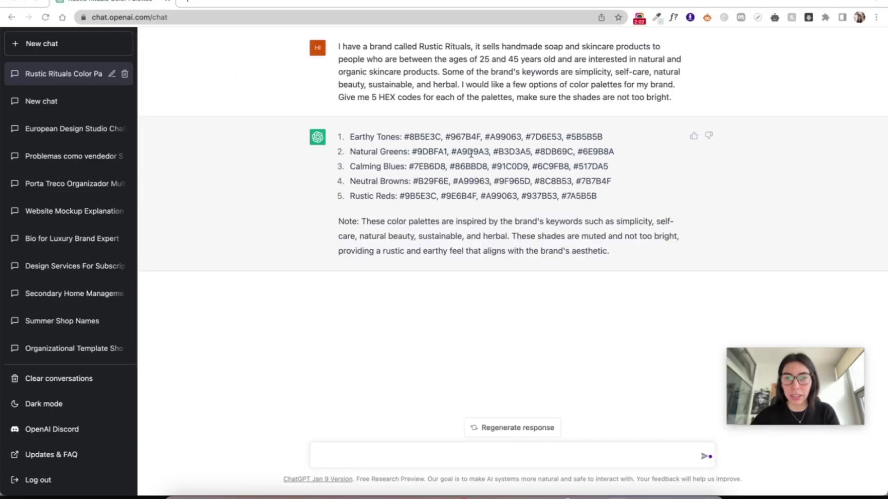
pyautogui.doubleClick(468, 140)
pyautogui.press('super+Tab')
pyautogui.click(204, 119)
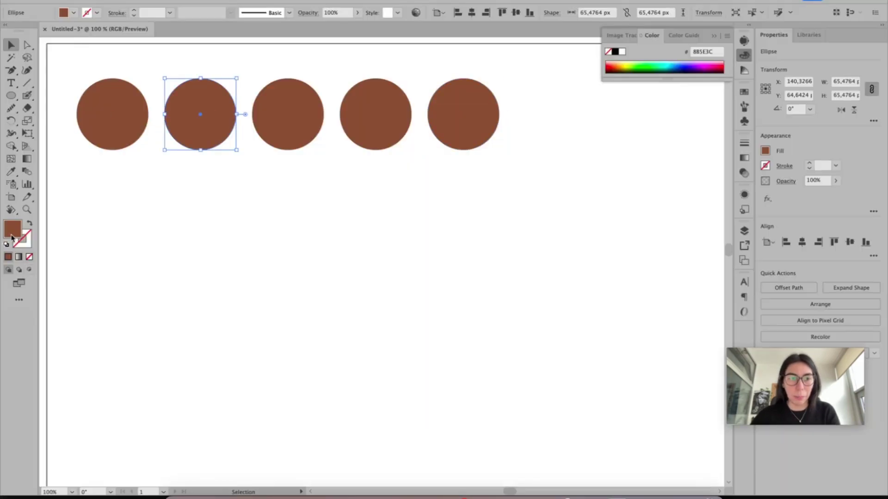
pyautogui.doubleClick(12, 228)
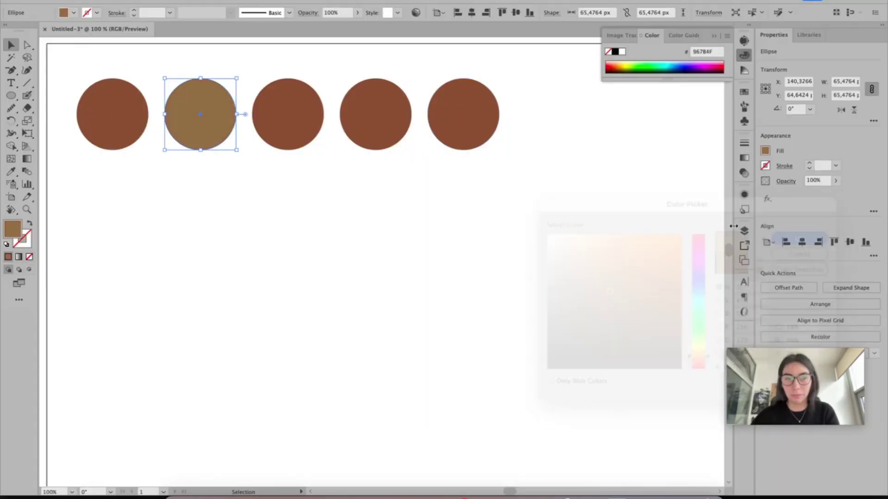
pyautogui.click(312, 113)
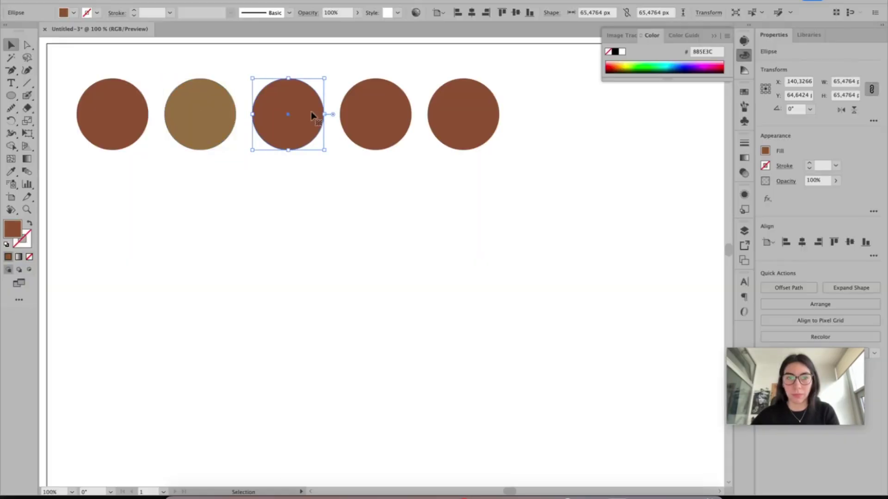
pyautogui.doubleClick(13, 228)
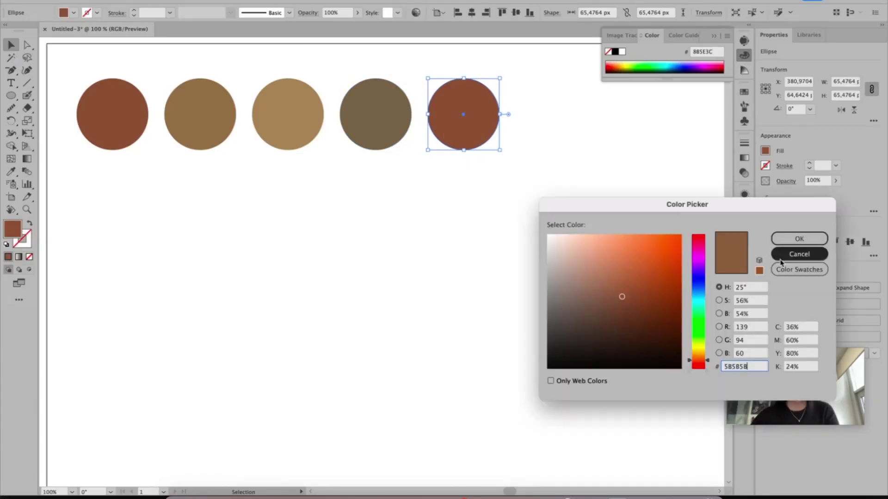
pyautogui.click(797, 238)
pyautogui.click(575, 123)
# - Scale the row of circles down to about 266 px wide and duplicate it downward to make four evenly spaced rows
pyautogui.press('super+a')
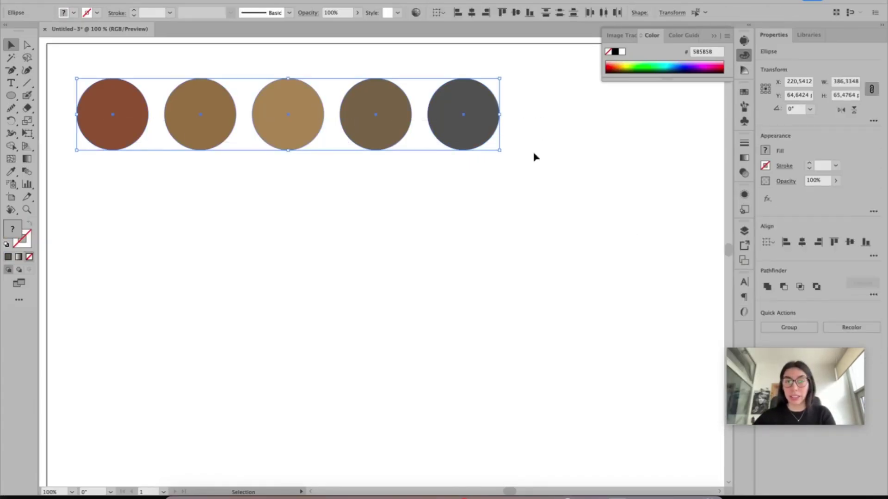
pyautogui.moveTo(499, 115); pyautogui.dragTo(352, 194)
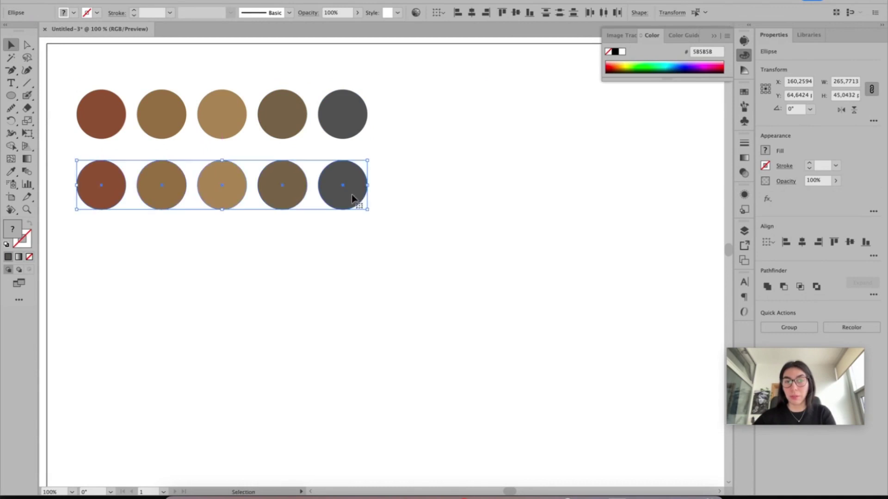
pyautogui.press('super+d')
pyautogui.press('super+d')
pyautogui.click(508, 230)
# - Copy the first Natural Greens code from ChatGPT and fill the second row's first circle with 9DBFA1
pyautogui.press('super+Tab')
pyautogui.doubleClick(425, 149)
pyautogui.press('super+c')
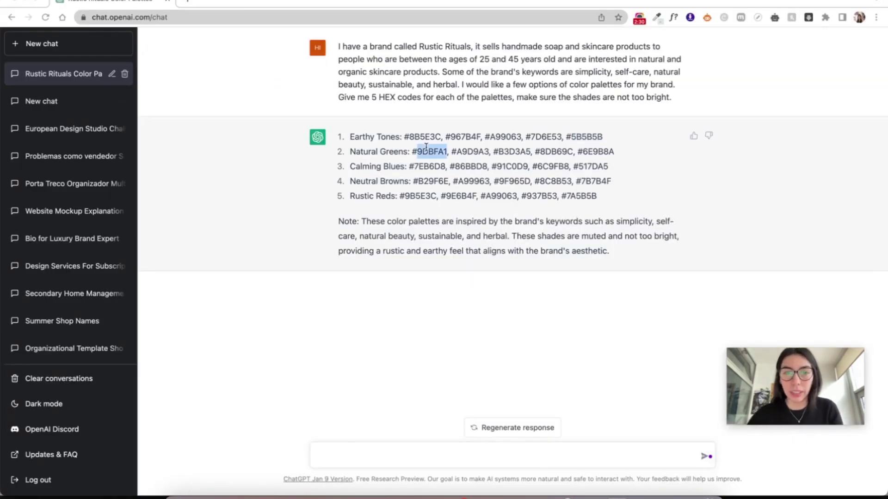
pyautogui.press('super+Tab')
pyautogui.click(113, 185)
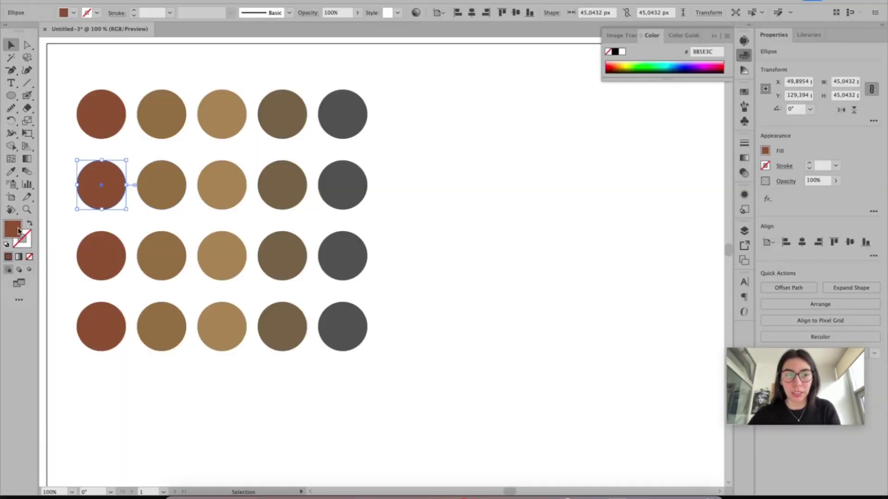
pyautogui.doubleClick(18, 231)
pyautogui.press('super+v')
pyautogui.click(798, 240)
# - Fill the other four circles of the second row with A9D9A3, B3D3A5, 8DB69C and 6E9B8A
pyautogui.click(161, 185)
pyautogui.doubleClick(13, 230)
pyautogui.click(221, 185)
pyautogui.doubleClick(14, 230)
pyautogui.click(282, 185)
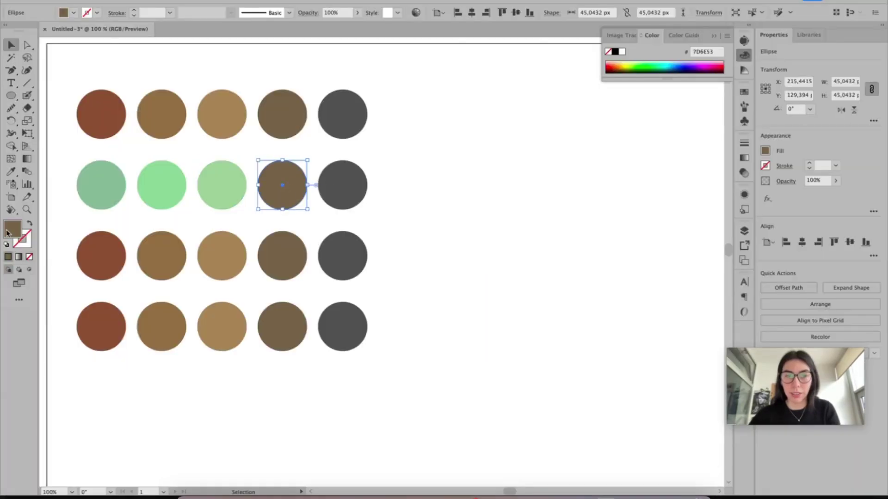
pyautogui.doubleClick(6, 234)
pyautogui.click(343, 202)
# - Fill the first two circles of the third row with the ChatGPT Calming Blues colors 7EB6D8 and 86BBD8
pyautogui.press('super+Tab')
pyautogui.doubleClick(428, 166)
pyautogui.press('super+Tab')
pyautogui.click(101, 256)
pyautogui.click(162, 256)
# - Fill the last three circles of the third row with 91C0D9, 6C9FB8 and 517DA5
pyautogui.click(222, 256)
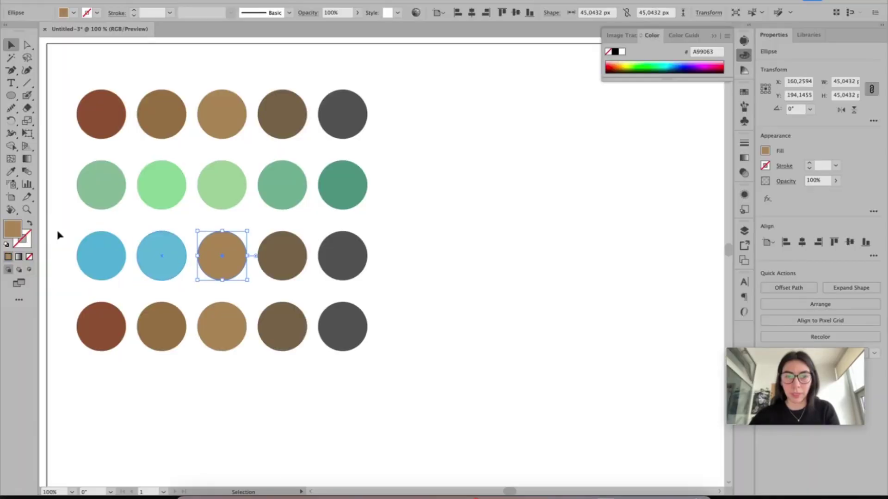
pyautogui.doubleClick(12, 229)
pyautogui.click(282, 260)
pyautogui.doubleClick(13, 229)
pyautogui.click(342, 256)
pyautogui.doubleClick(13, 229)
pyautogui.click(507, 257)
# - Fill the first three circles of the fourth row with the ChatGPT Rustic Reds colors 9B5E3C, 9E6B4F and A99063
pyautogui.press('super+Tab')
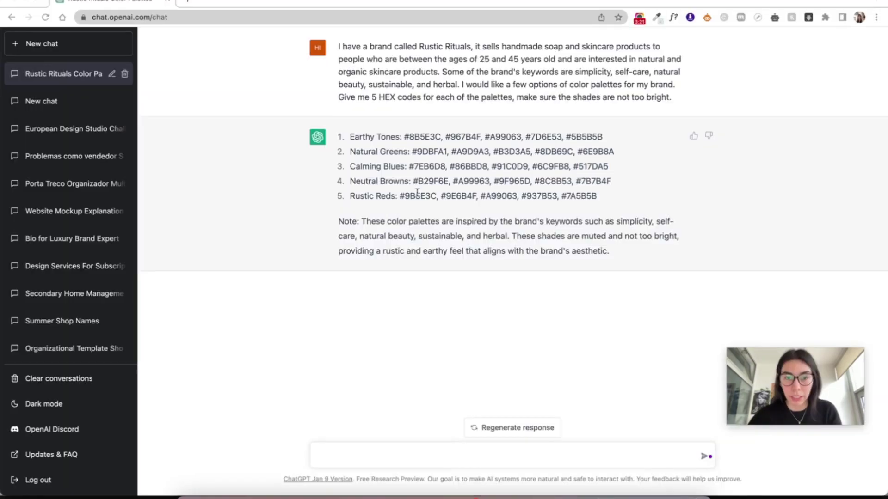
pyautogui.press('super+Tab')
pyautogui.click(101, 347)
pyautogui.doubleClick(12, 229)
pyautogui.click(161, 327)
pyautogui.doubleClick(13, 229)
pyautogui.click(222, 327)
pyautogui.doubleClick(12, 228)
# - Fill the last two circles of the fourth row with 937B53 and 7A5B5B
pyautogui.click(290, 316)
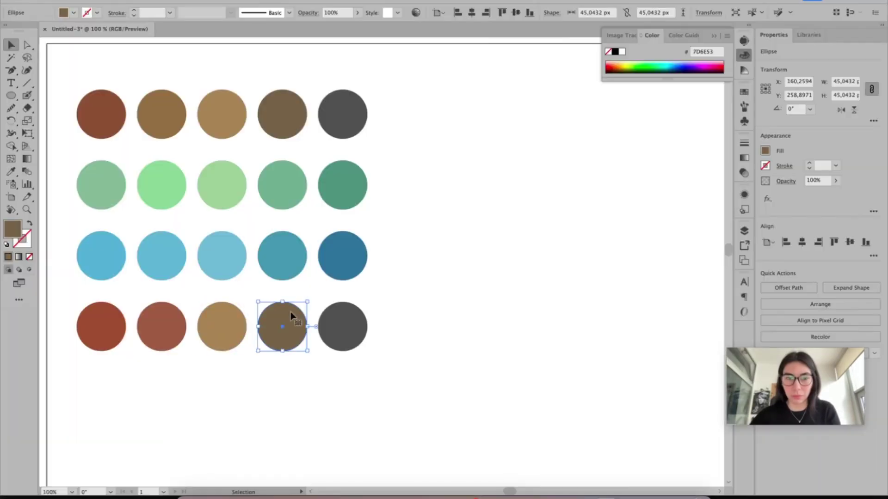
pyautogui.doubleClick(13, 229)
pyautogui.click(799, 238)
pyautogui.click(342, 327)
pyautogui.doubleClick(13, 229)
pyautogui.click(798, 239)
pyautogui.click(416, 314)
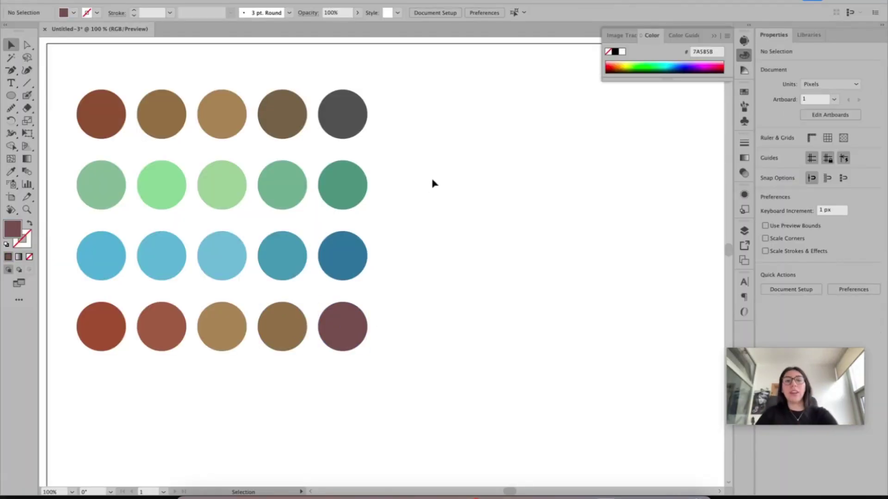
pyautogui.moveTo(412, 183); pyautogui.dragTo(518, 276)
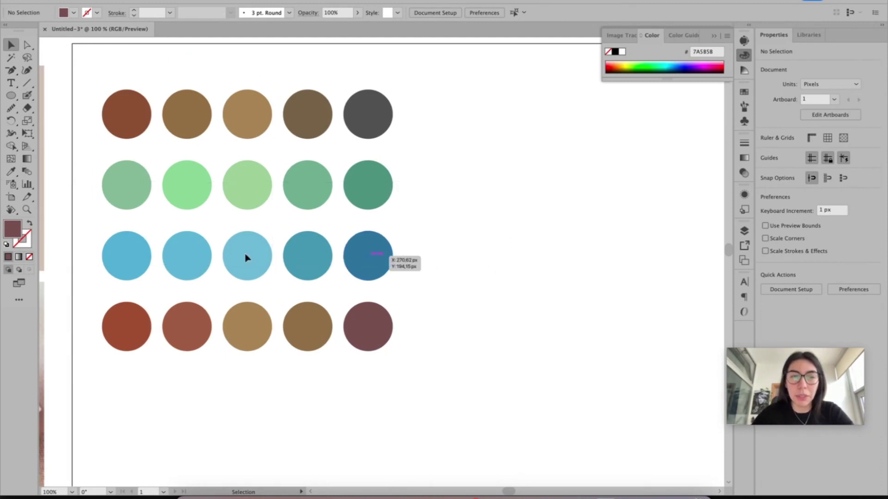
pyautogui.click(188, 200)
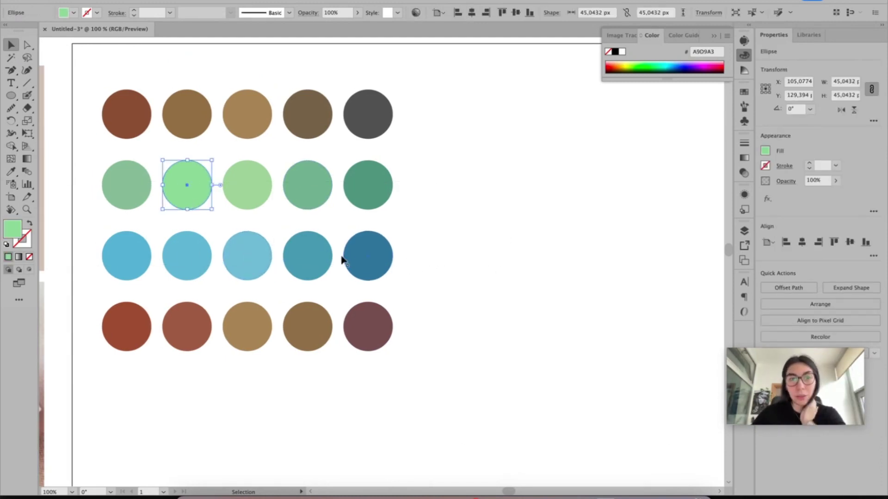
pyautogui.click(304, 263)
pyautogui.click(327, 194)
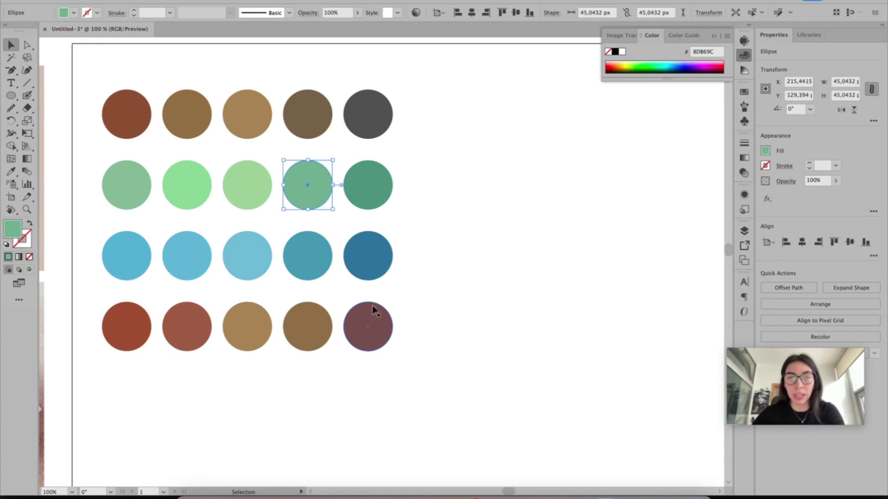
# - Delete the maroon circle from the fourth row and move the dark gray circle from the first row into its place
pyautogui.moveTo(376, 111); pyautogui.dragTo(495, 316)
pyautogui.moveTo(370, 327); pyautogui.dragTo(373, 99)
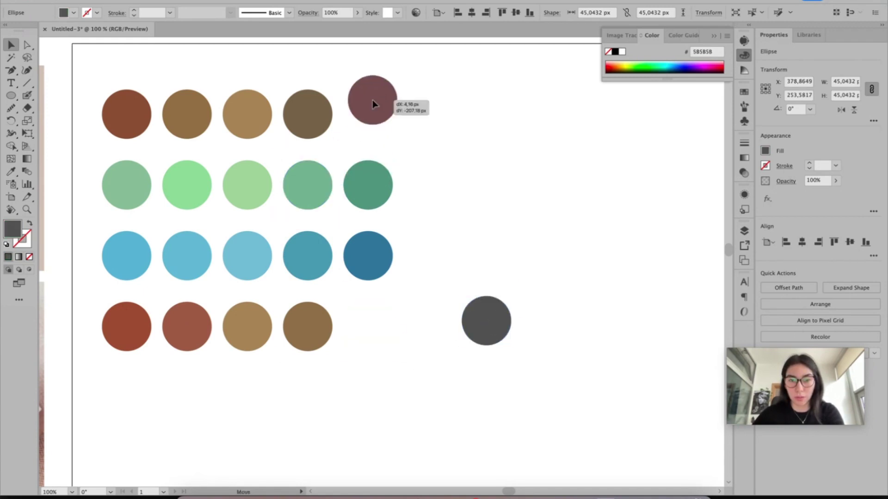
pyautogui.press('Delete')
pyautogui.moveTo(486, 319); pyautogui.dragTo(366, 323)
pyautogui.click(479, 325)
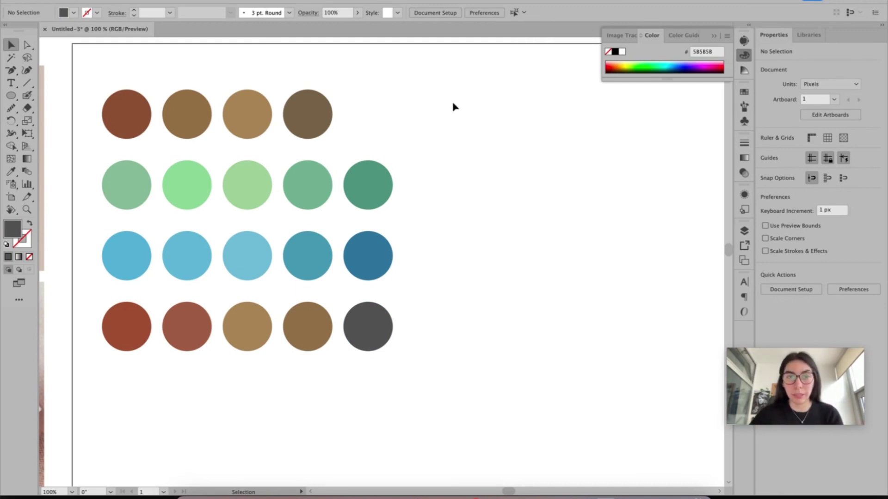
pyautogui.moveTo(453, 107); pyautogui.dragTo(259, 124)
pyautogui.click(483, 139)
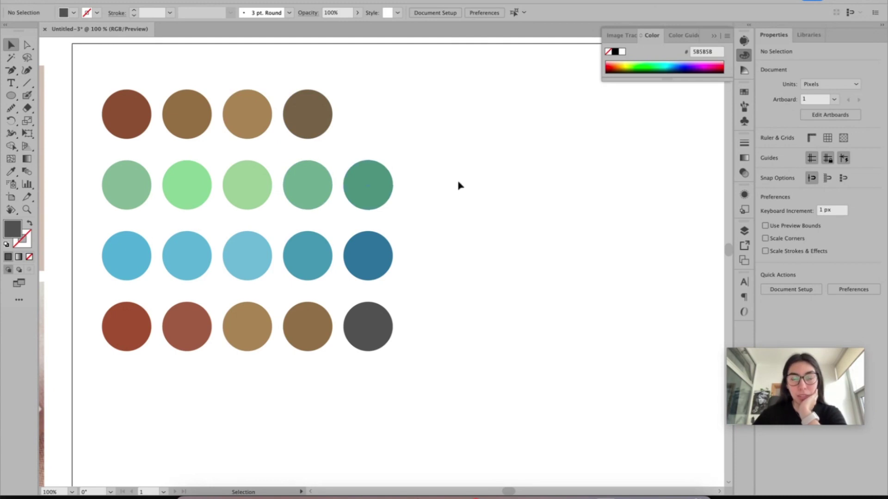
pyautogui.moveTo(460, 259); pyautogui.dragTo(415, 236)
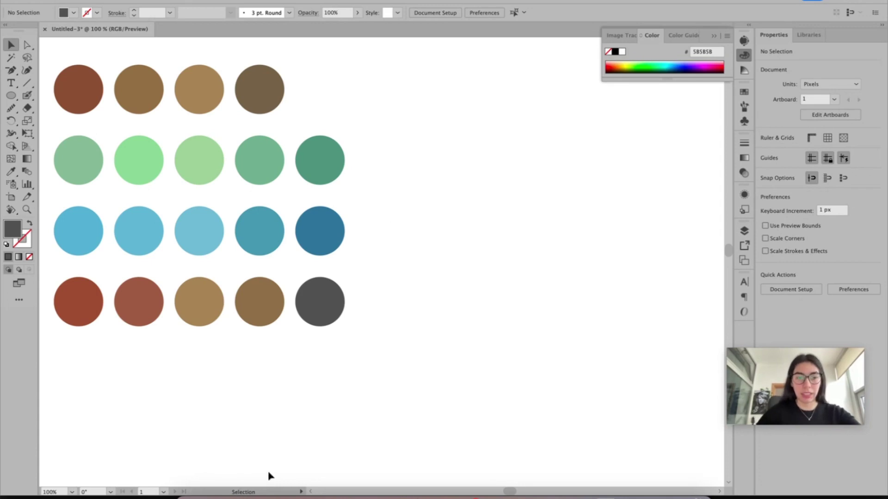
# - Switch to ChatGPT and paste the prompt asking for a logo font and a paired font for the tagline "Nature's Healing Touch"
pyautogui.click(239, 496)
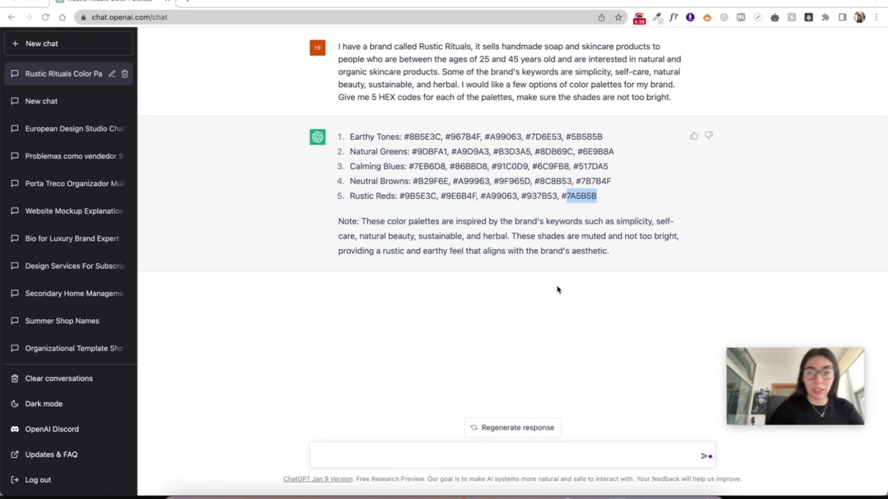
pyautogui.click(613, 452)
pyautogui.write('What font could be a good option for the logo of the same brand? Additionally, could you pair that font with another one for the tagline, "Nature\'s Healing Touch"? At least one of them has to be a serif font.')
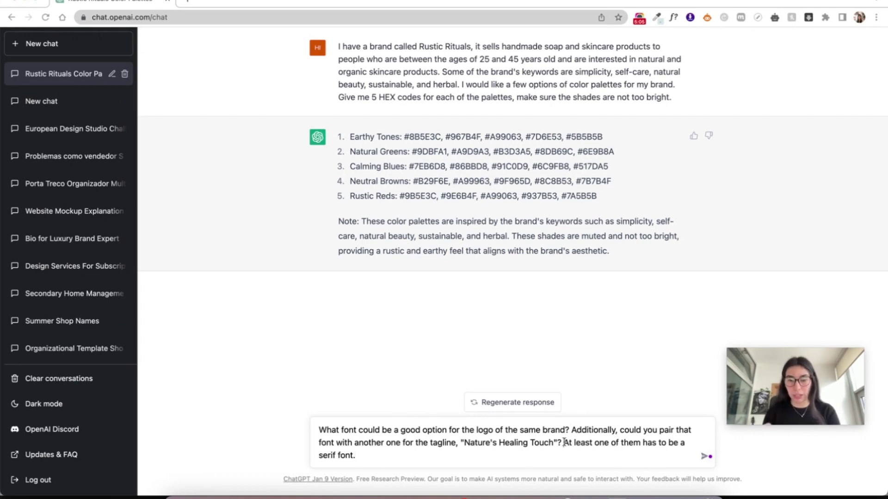
# - Replace the prompt's last sentence with "Make it one serif font and one sans serif, they have to be available at Adobe Fonts or Google Fonts." and send it
pyautogui.write('Make it one serif so')
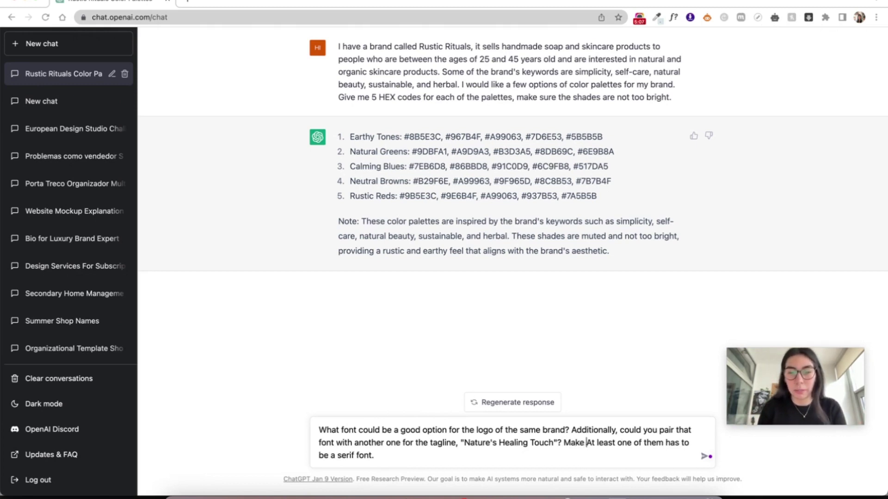
pyautogui.write('nt and one sans serif, they have to be available at Adobe Fonts and')
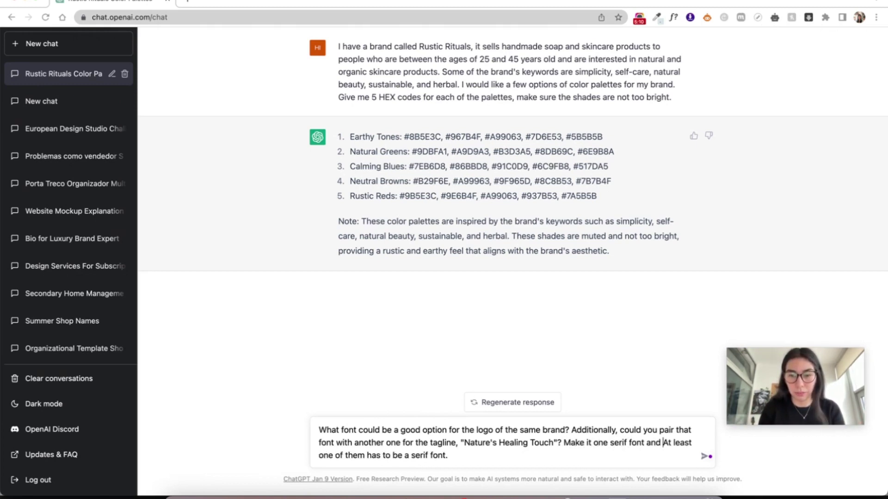
pyautogui.press('BackSpace')
pyautogui.press('BackSpace')
pyautogui.press('BackSpace')
pyautogui.write('or Google Fonts.At least one of them has to be a serif')
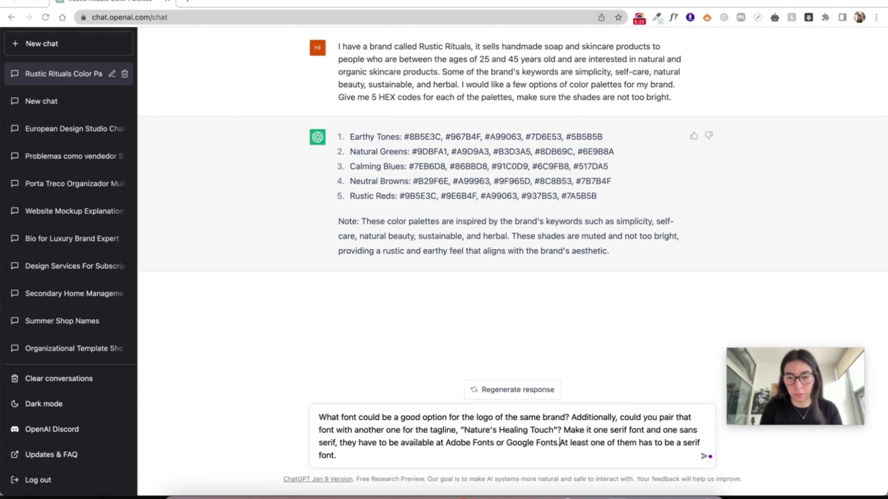
pyautogui.press('super+shift+Down')
pyautogui.press('BackSpace')
pyautogui.press('Return')
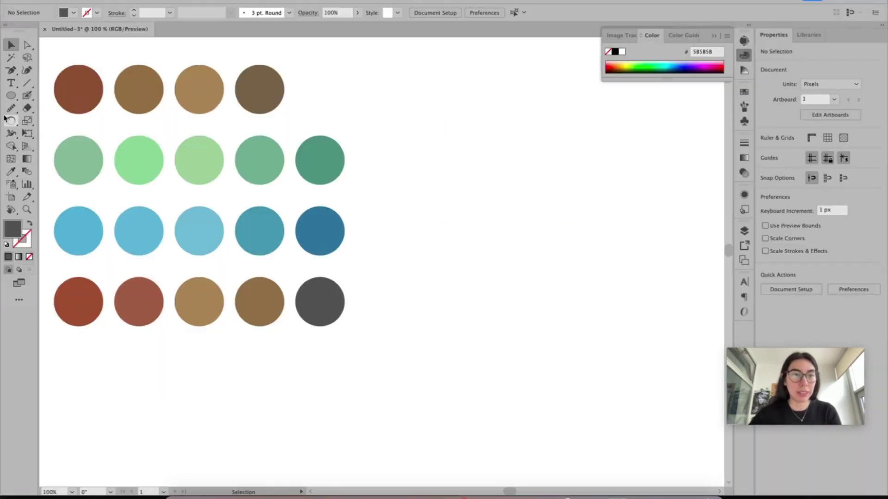
# - Switch to Illustrator, add the text "Rustic Rituals" beside the color swatches and enlarge it to about 22.3 pt
pyautogui.click(11, 85)
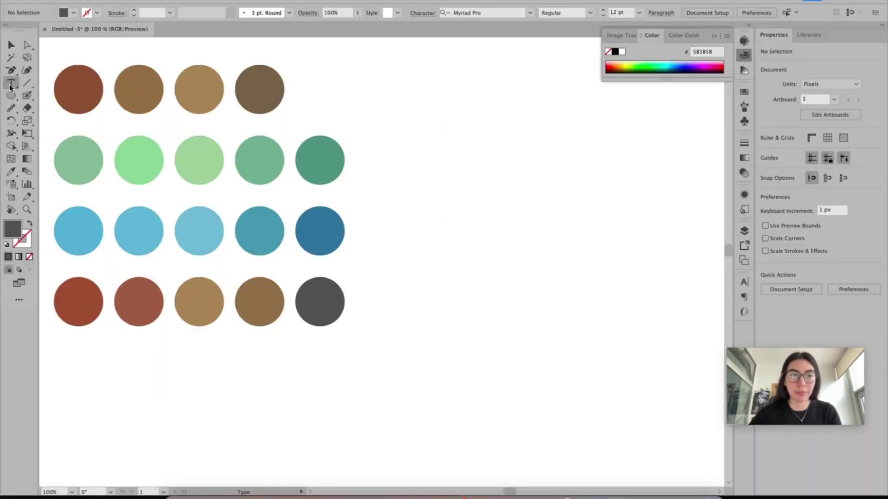
pyautogui.click(467, 119)
pyautogui.write('Rust')
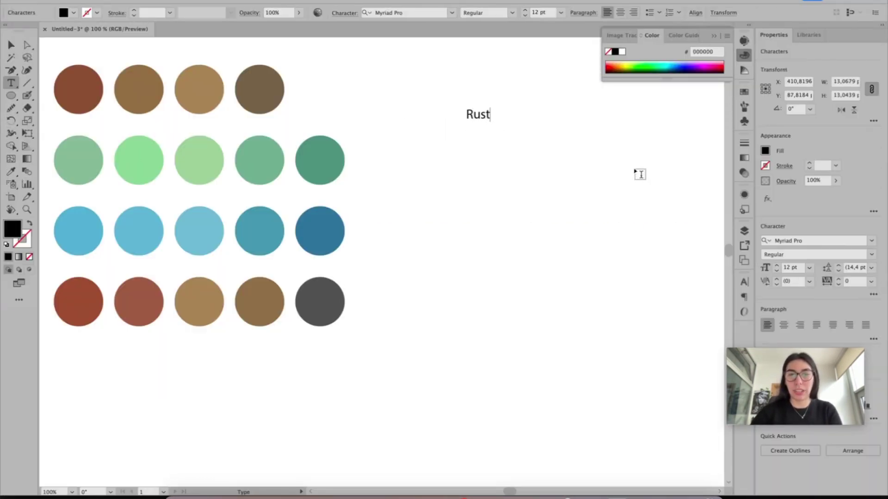
pyautogui.write('ic Rituals')
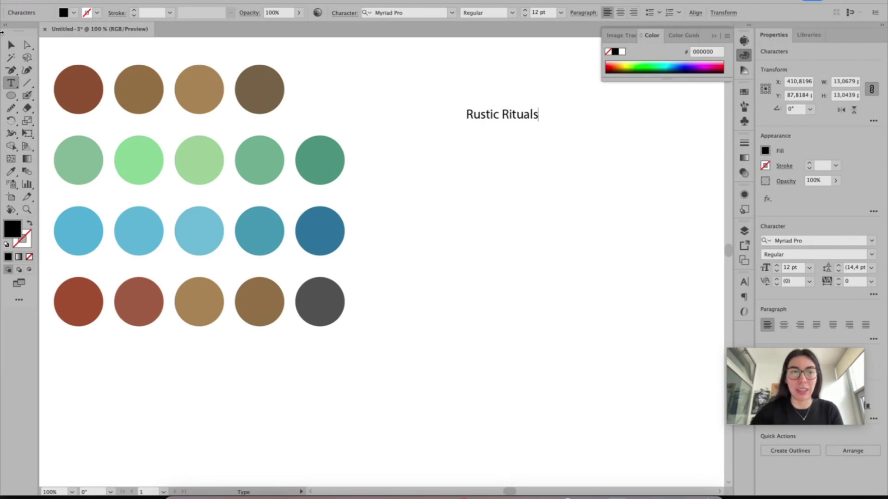
pyautogui.click(13, 48)
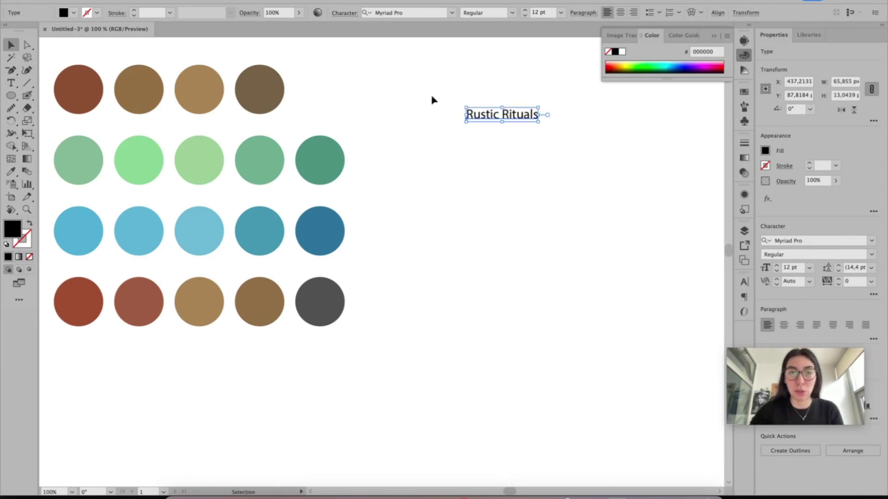
pyautogui.click(465, 116)
# - Duplicate the "Rustic Rituals" text just below and replace the copy's wording with the tagline "Nature's Healing Touch" copied from ChatGPT
pyautogui.moveTo(465, 116); pyautogui.dragTo(467, 158)
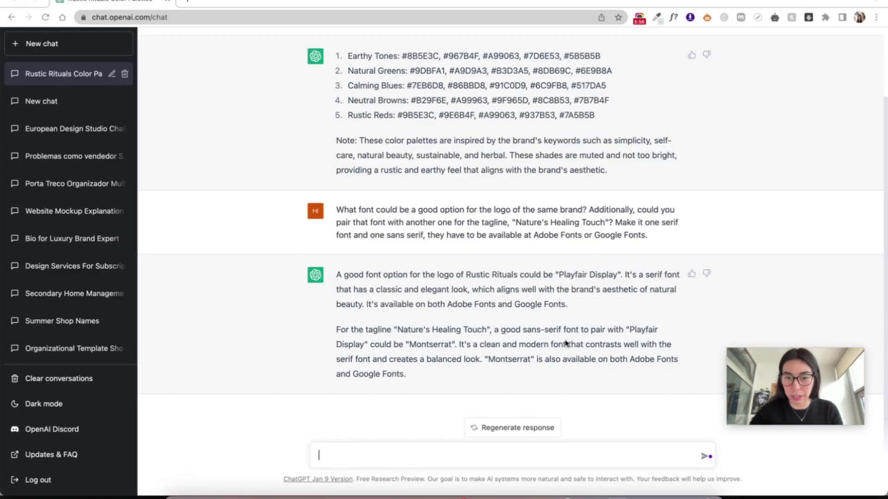
pyautogui.moveTo(487, 330); pyautogui.dragTo(416, 330)
pyautogui.press('super+c')
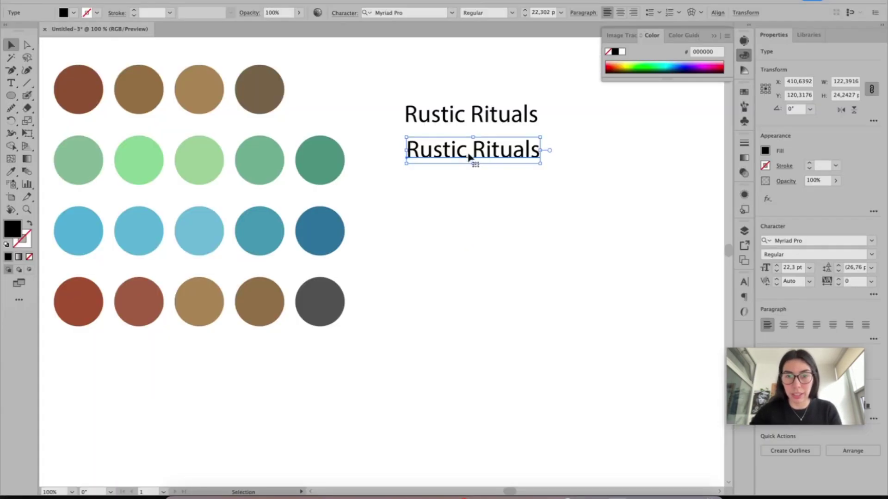
pyautogui.click(557, 157)
pyautogui.press('super+a')
pyautogui.press('super+v')
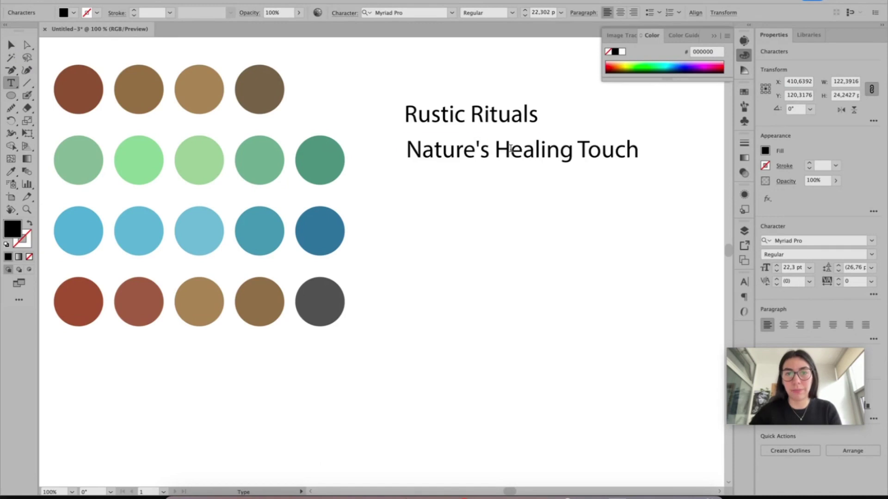
# - Set the tagline's font to Montserrat Light and apply All Caps
pyautogui.click(11, 45)
pyautogui.click(825, 243)
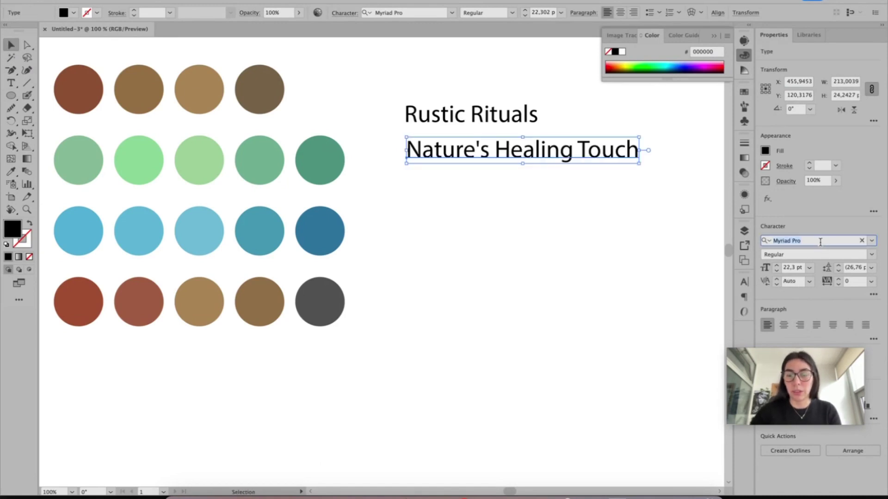
pyautogui.write('monts')
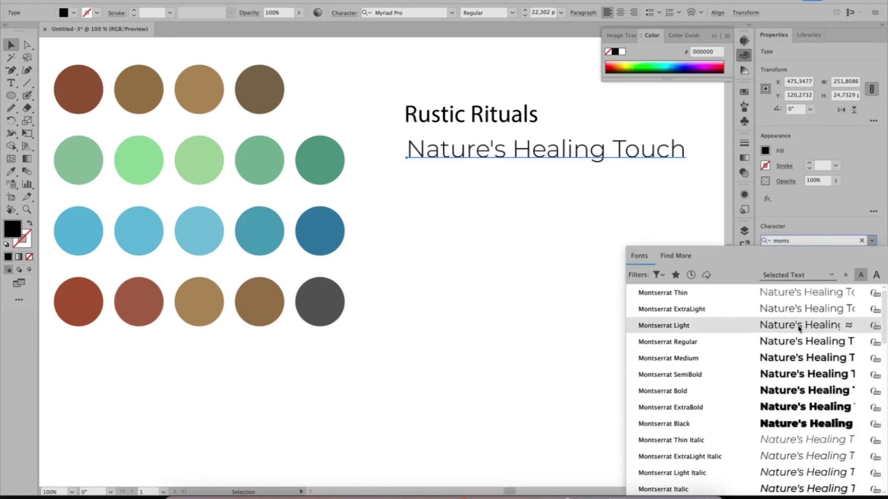
pyautogui.click(795, 325)
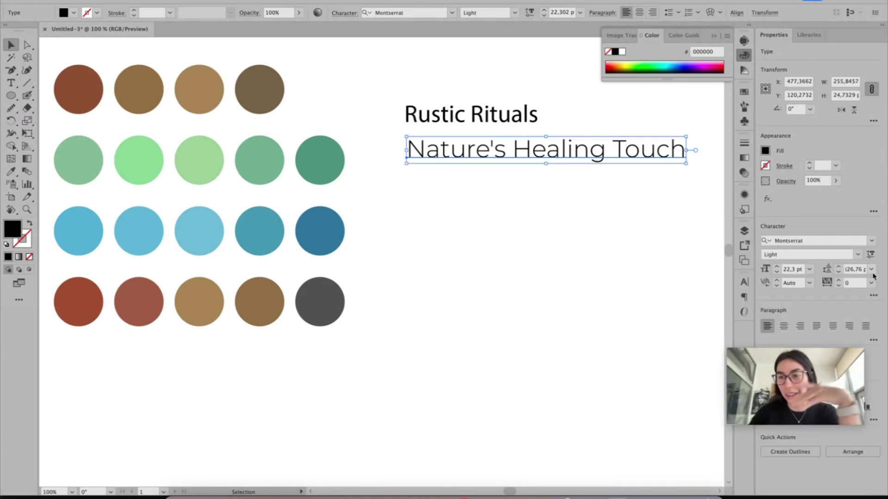
pyautogui.click(874, 295)
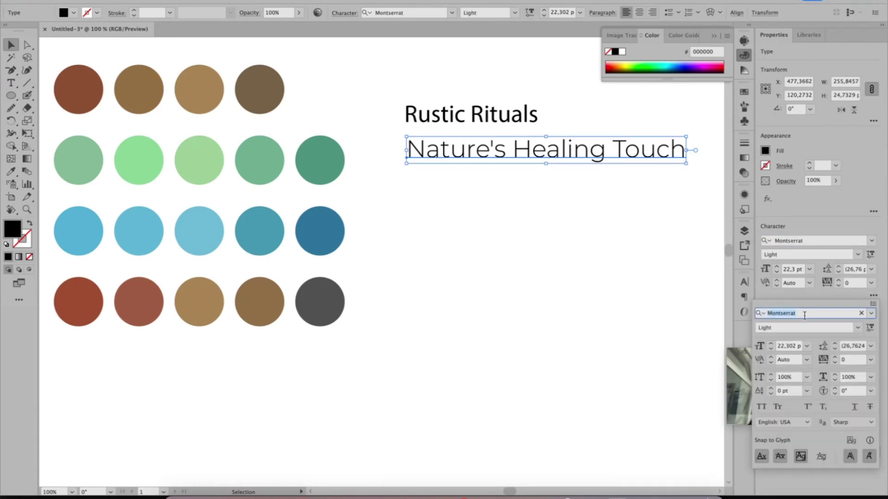
pyautogui.click(762, 407)
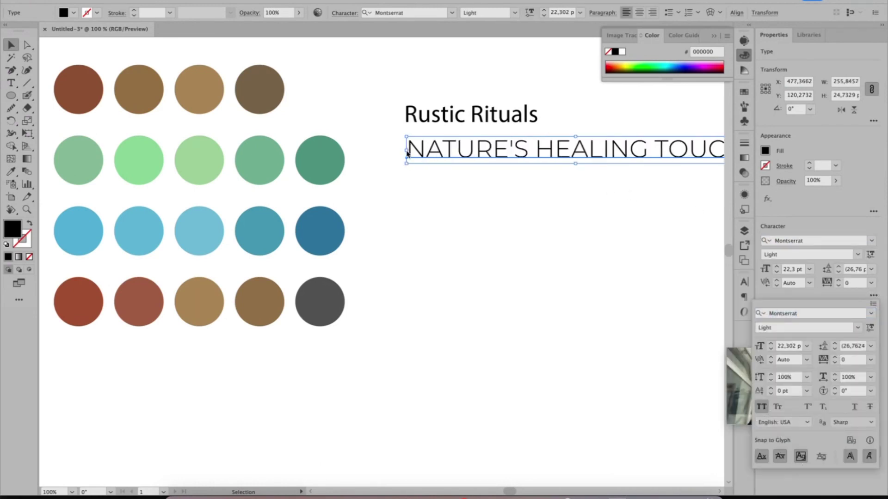
# - Scale the tagline down to about 11.4 pt beneath the brand name and set its weight to Regular
pyautogui.click(466, 200)
pyautogui.click(406, 148)
pyautogui.moveTo(406, 149); pyautogui.dragTo(488, 151)
pyautogui.moveTo(587, 152); pyautogui.dragTo(506, 145)
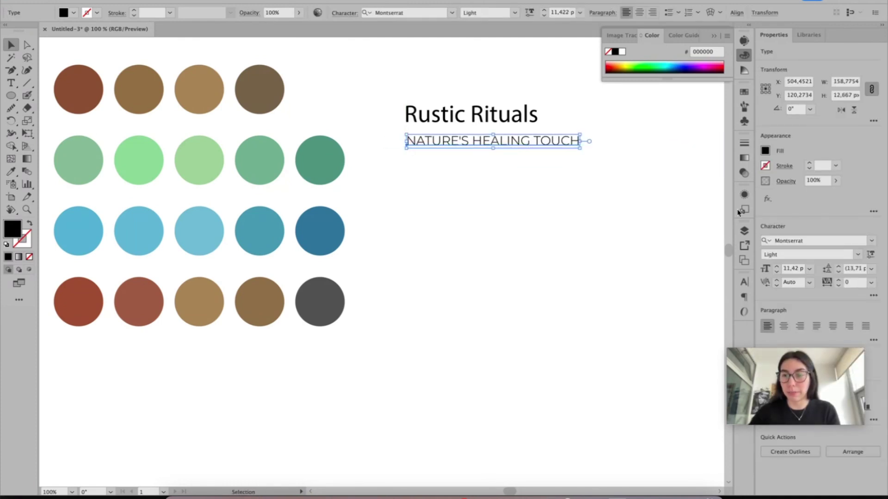
pyautogui.click(857, 255)
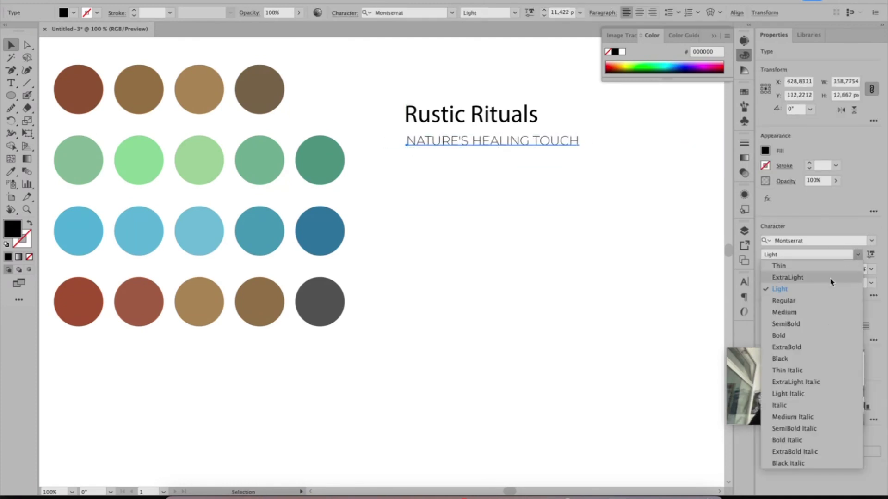
pyautogui.click(796, 301)
pyautogui.click(547, 162)
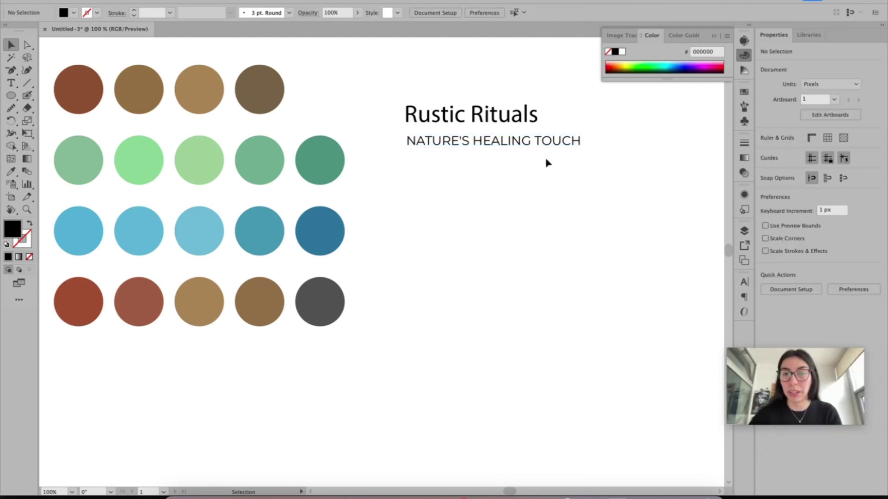
# - Check ChatGPT's suggested logo font and set the "Rustic Rituals" text in Playfair Display Medium
pyautogui.click(531, 146)
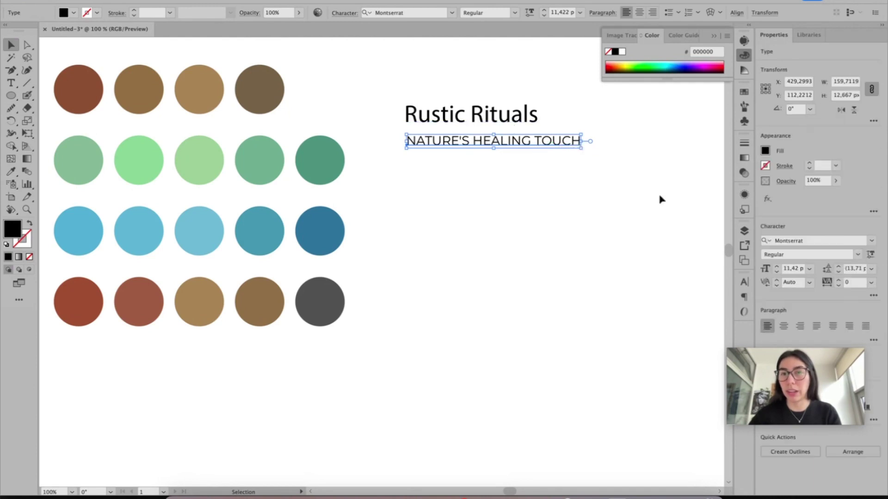
pyautogui.click(517, 114)
pyautogui.press('super+Tab')
pyautogui.press('super+Tab')
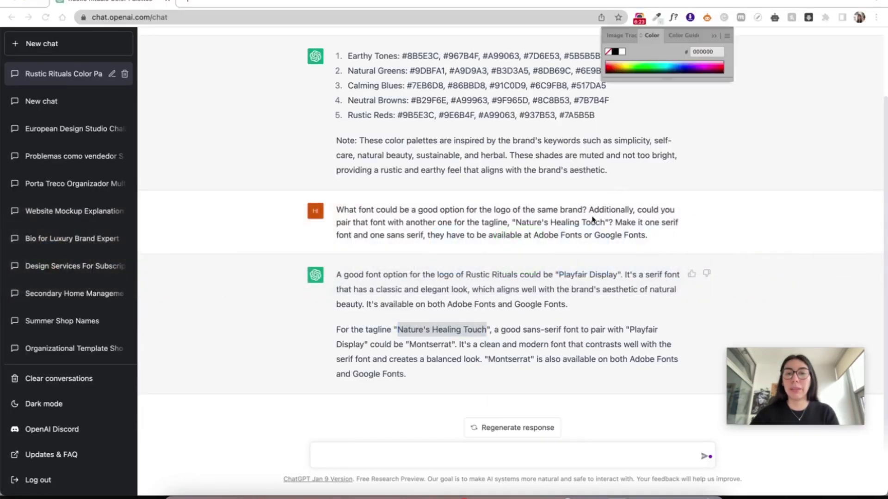
pyautogui.click(813, 243)
pyautogui.write('playfai')
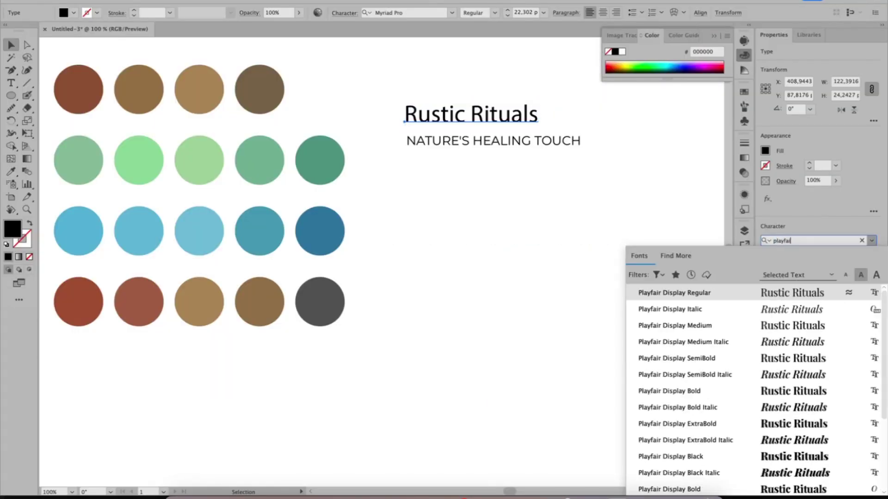
pyautogui.write('r')
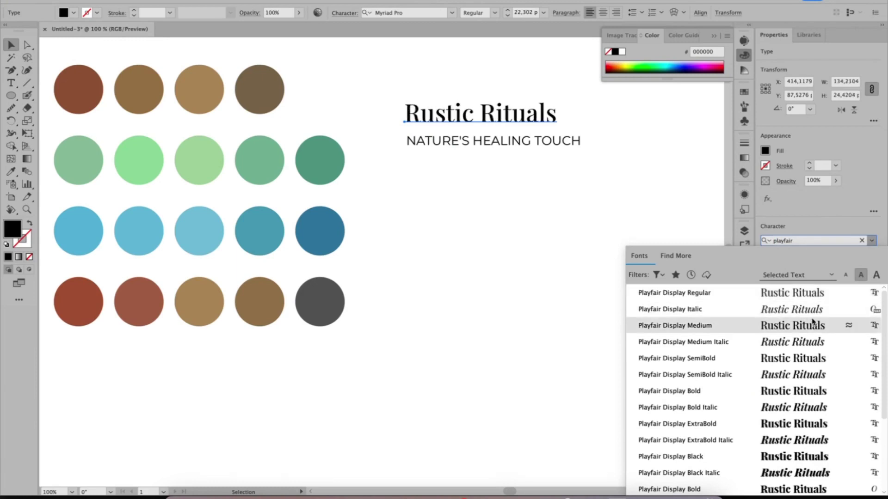
pyautogui.click(813, 325)
# - Enlarge the "Rustic Rituals" text and center-align it with the tagline below
pyautogui.moveTo(596, 116); pyautogui.dragTo(629, 116)
pyautogui.keyDown('shift'); pyautogui.click(555, 141); pyautogui.keyUp('shift')
pyautogui.click(783, 326)
pyautogui.moveTo(430, 117); pyautogui.dragTo(604, 120)
pyautogui.click(645, 265)
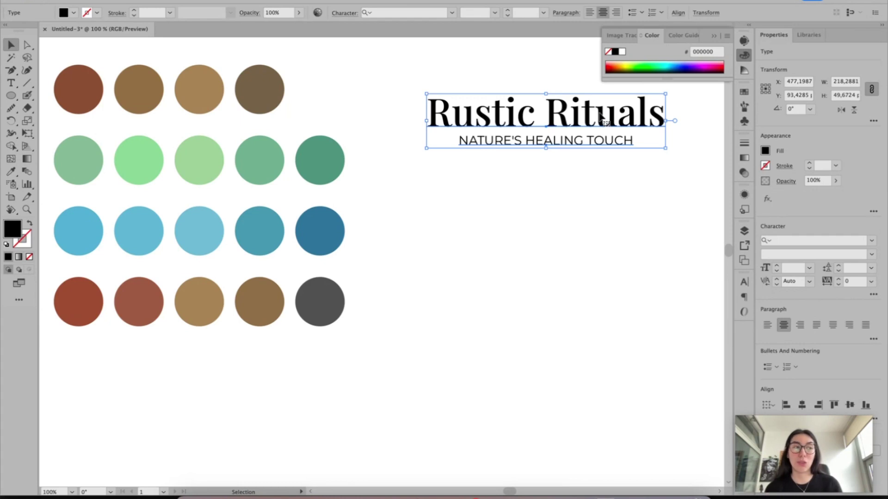
# - Ask ChatGPT how a designer could customize the Playfair Display font to make this logotype more unique, and switch back to Illustrator
pyautogui.press('super+Tab')
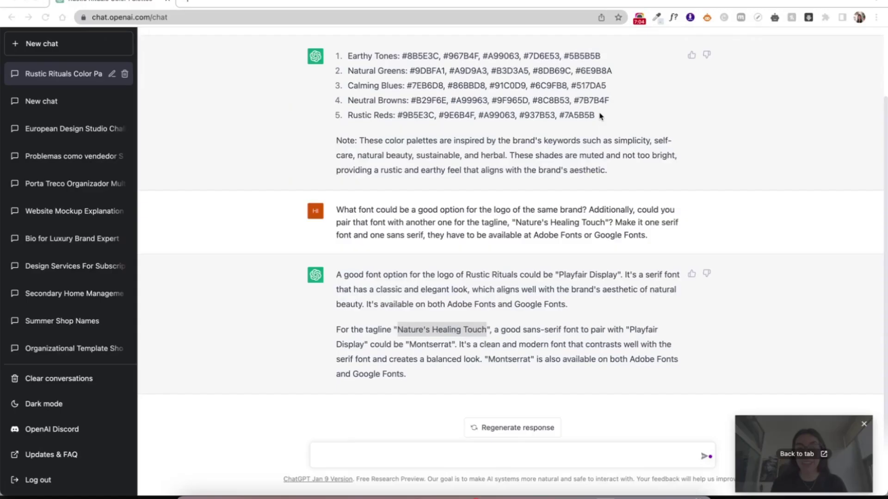
pyautogui.click(577, 451)
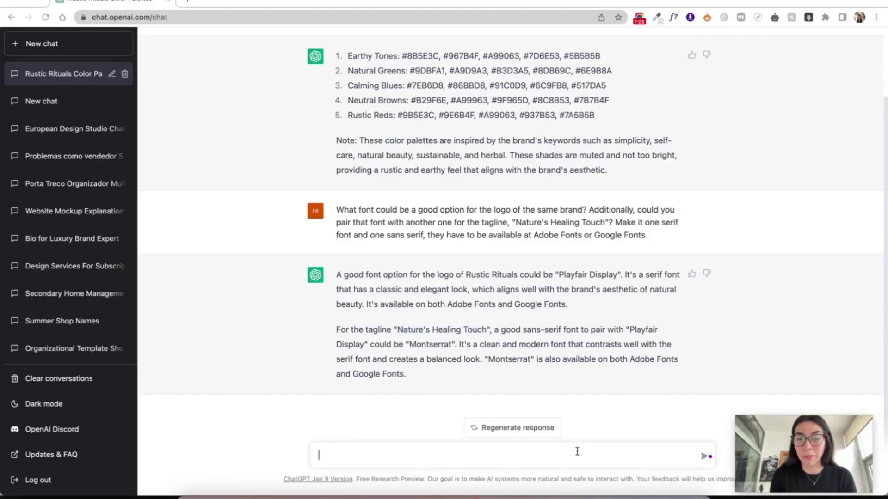
pyautogui.write('This is a logo')
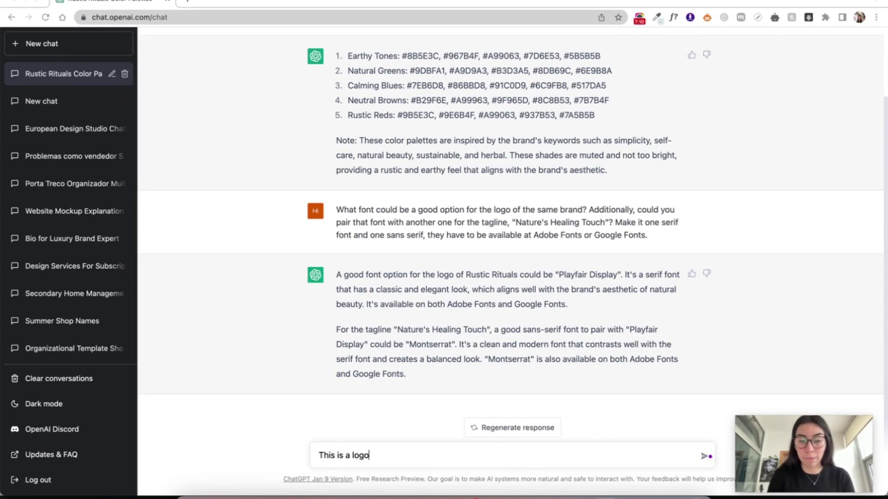
pyautogui.write('type, but I would like the font to be customized, how do you think a designer ')
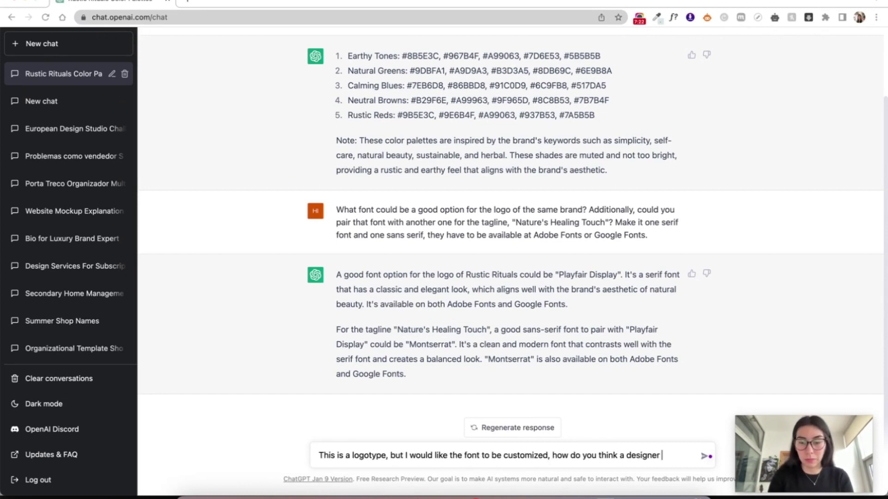
pyautogui.write('could customize the Playfair Display font to make this logo more unique?')
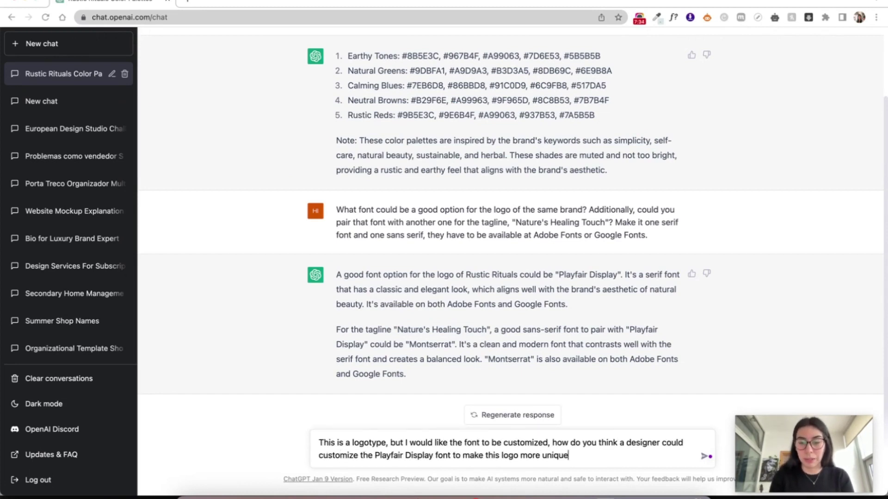
pyautogui.press('Return')
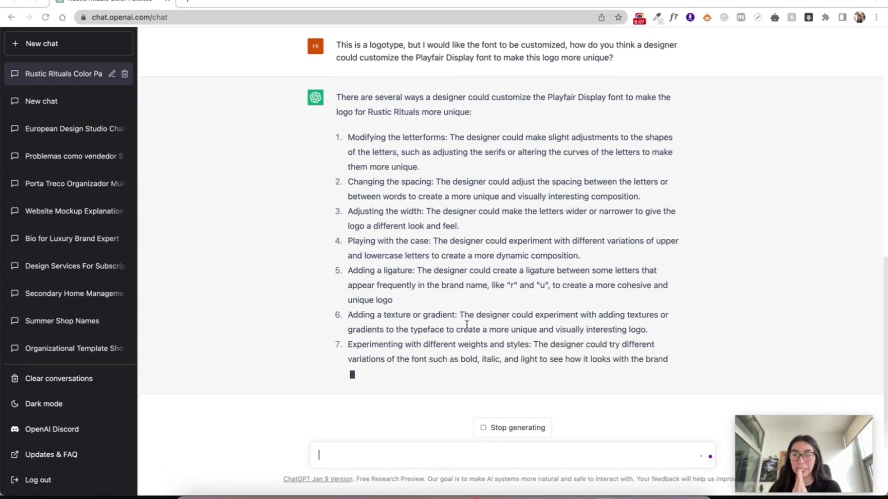
pyautogui.press('super+Tab')
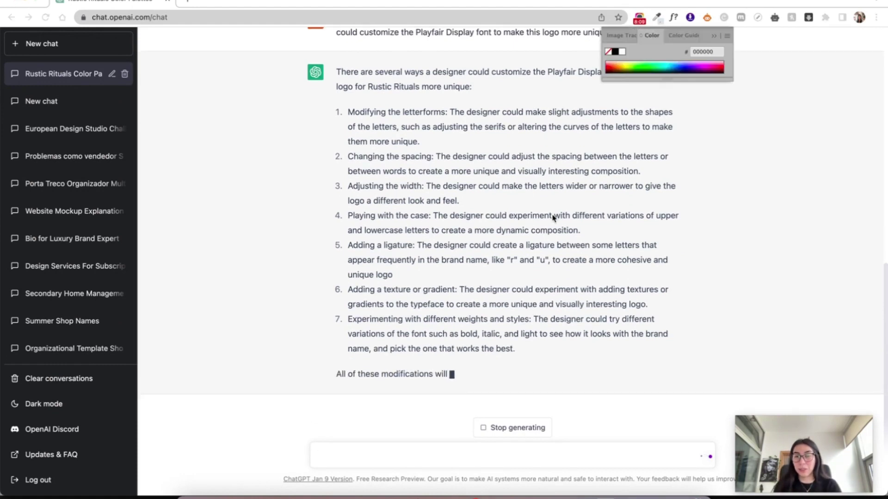
# - Set the word "Rituals" in the brand name to Playfair Display Medium Italic
pyautogui.doubleClick(572, 122)
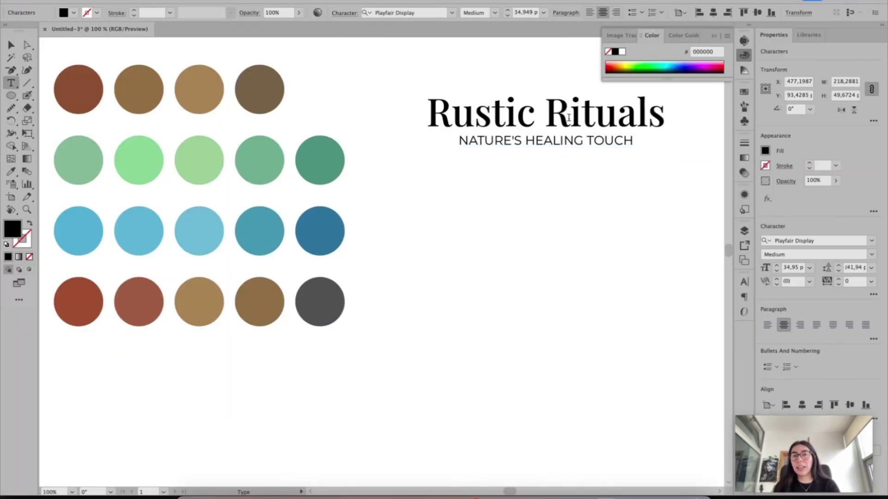
pyautogui.doubleClick(615, 116)
pyautogui.click(871, 254)
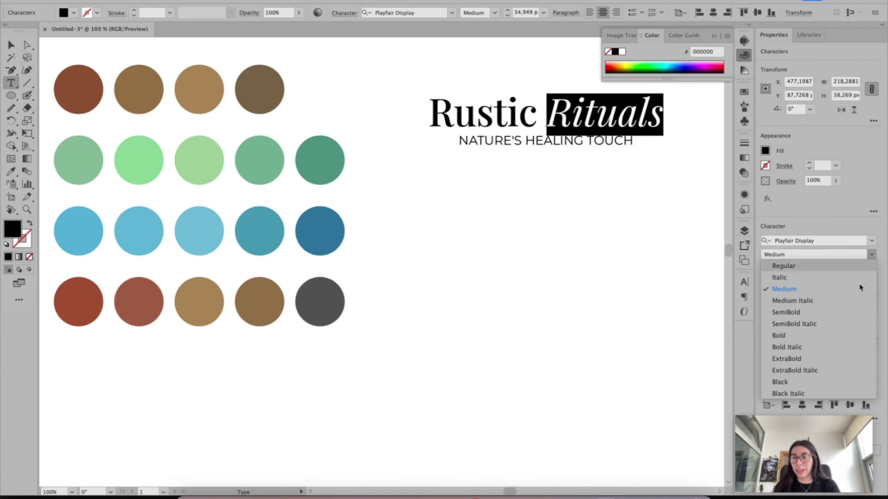
pyautogui.click(826, 301)
pyautogui.press('Escape')
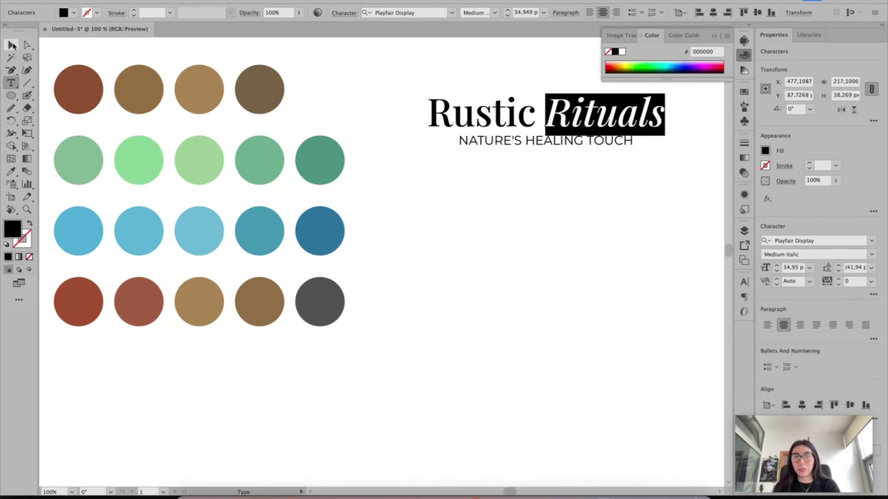
pyautogui.click(744, 209)
pyautogui.click(685, 144)
pyautogui.scroll(2, 675, 138)
pyautogui.hscroll(2, 675, 138)
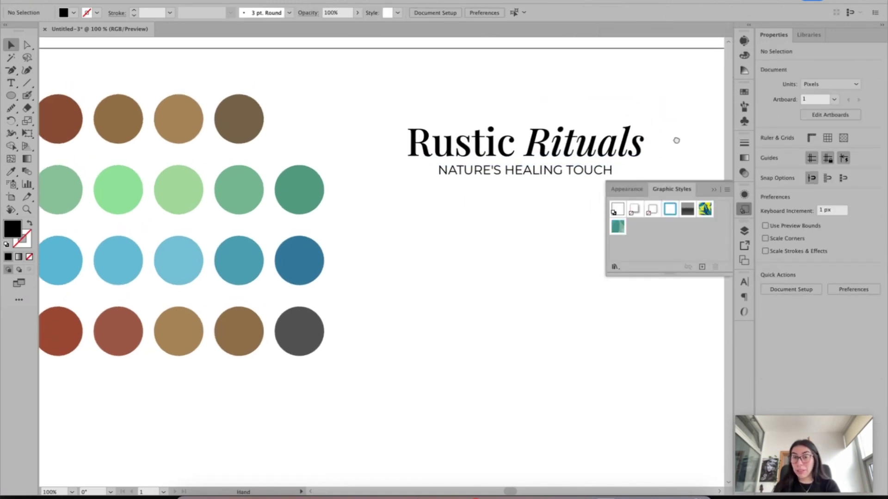
pyautogui.click(744, 210)
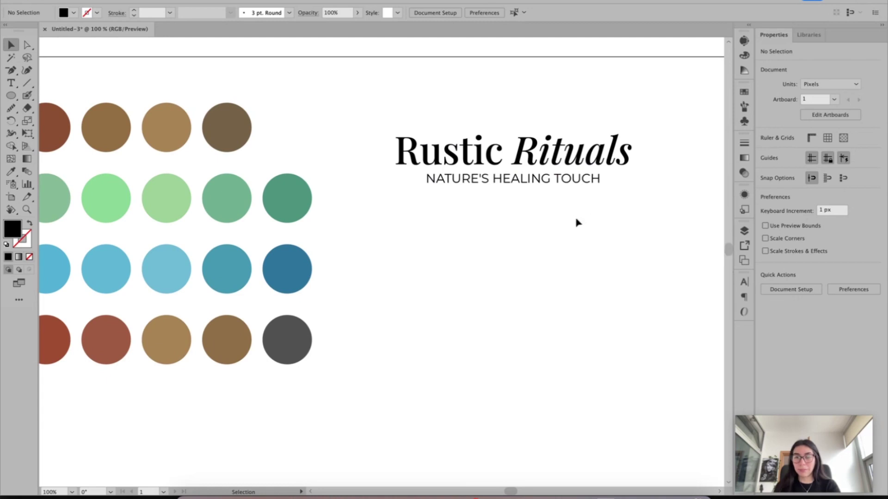
# - Review ChatGPT's ligature suggestion for "r" and "u" against the enlarged logotype
pyautogui.hscroll(2, 555, 235)
pyautogui.press('super+equal')
pyautogui.moveTo(515, 239); pyautogui.dragTo(481, 281)
pyautogui.press('super+Tab')
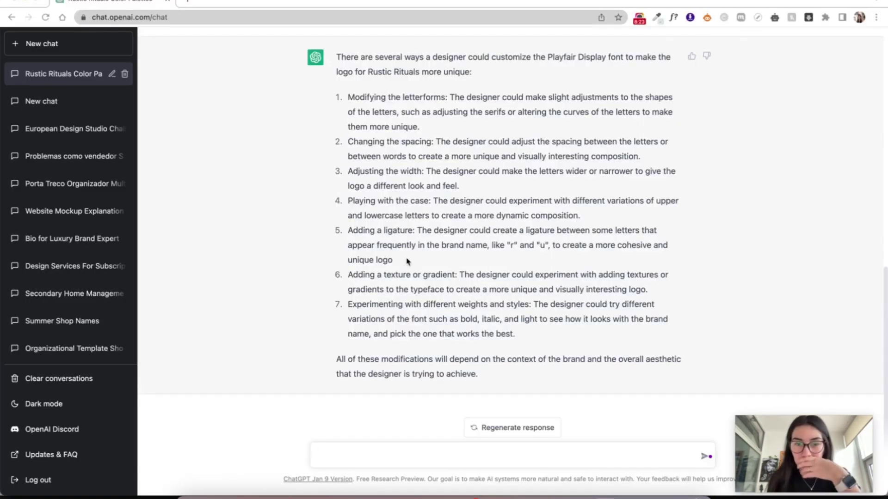
pyautogui.moveTo(492, 245); pyautogui.dragTo(546, 246)
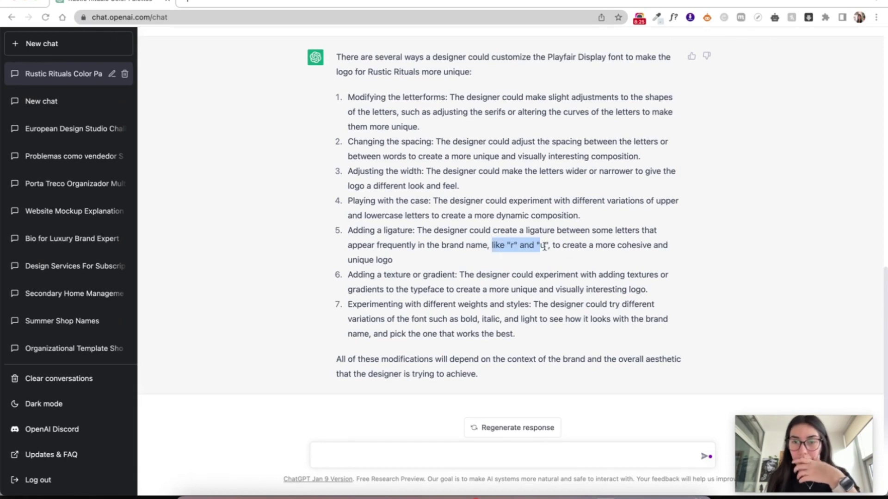
pyautogui.click(546, 246)
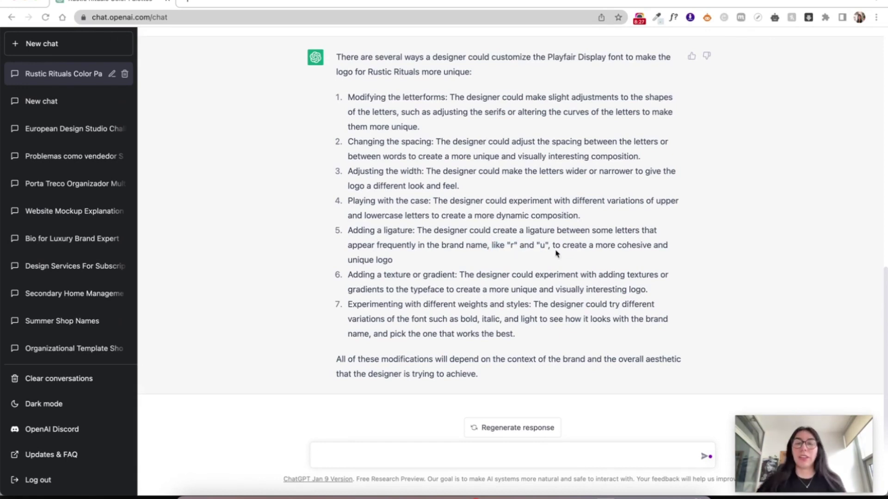
pyautogui.press('super+Tab')
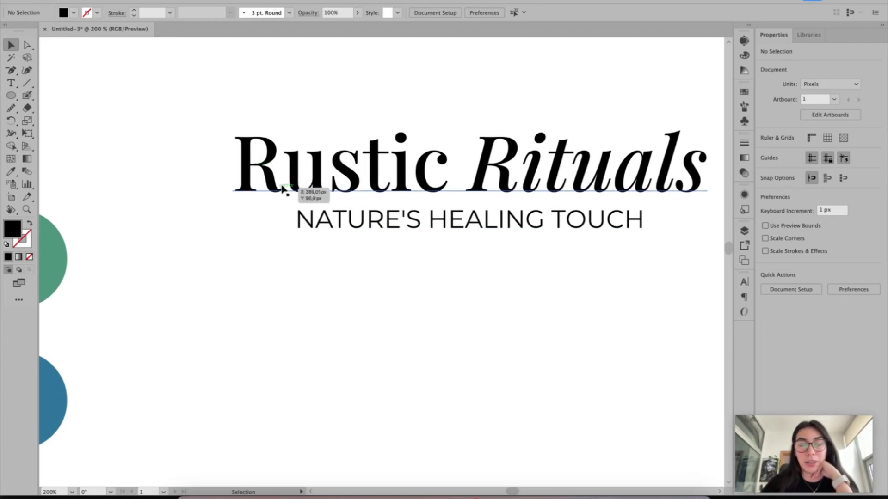
pyautogui.click(460, 158)
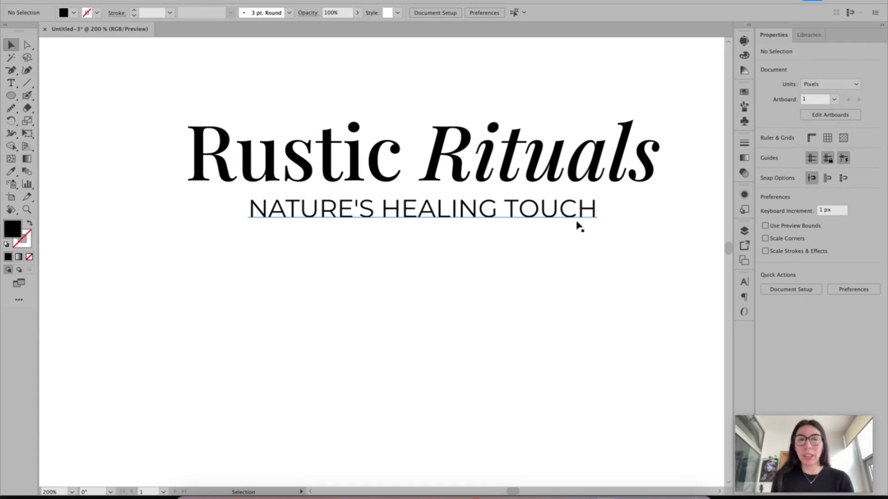
# - Ask ChatGPT what main symbol could represent the brand, and what the ideal Rustic Rituals logo would look like with one primary option and two variations
pyautogui.press('super+Tab')
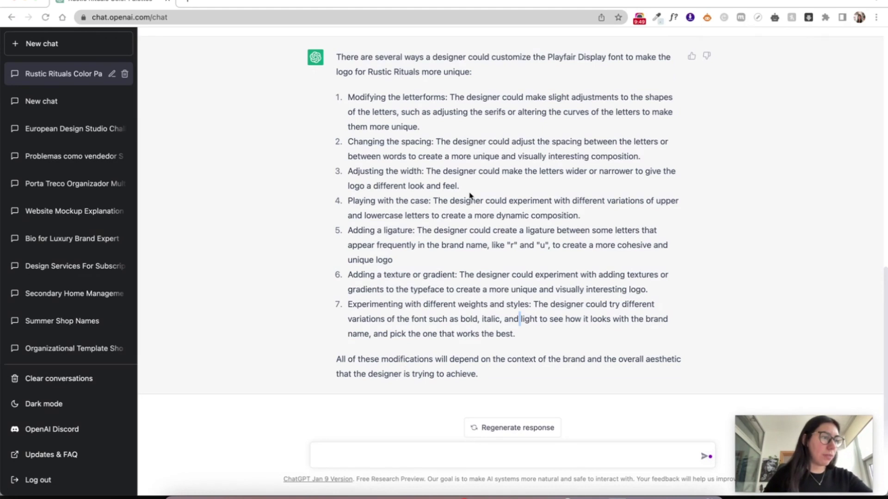
pyautogui.click(531, 459)
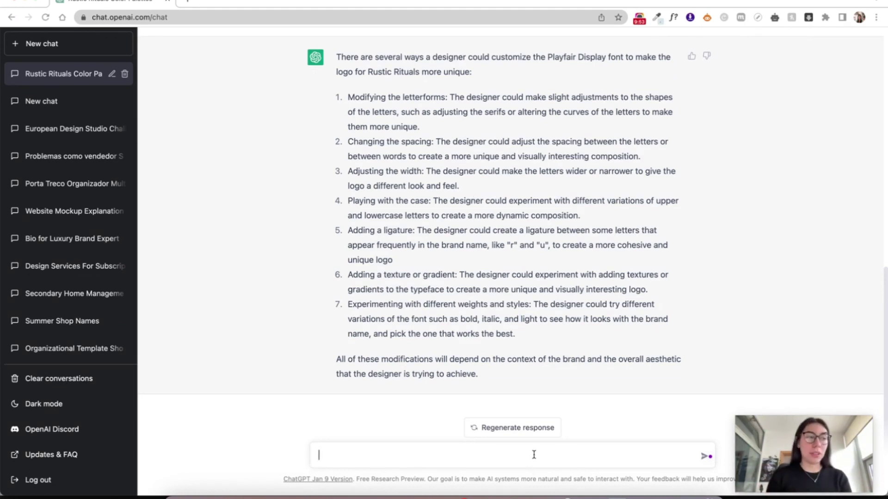
pyautogui.write('What do you think could be the m')
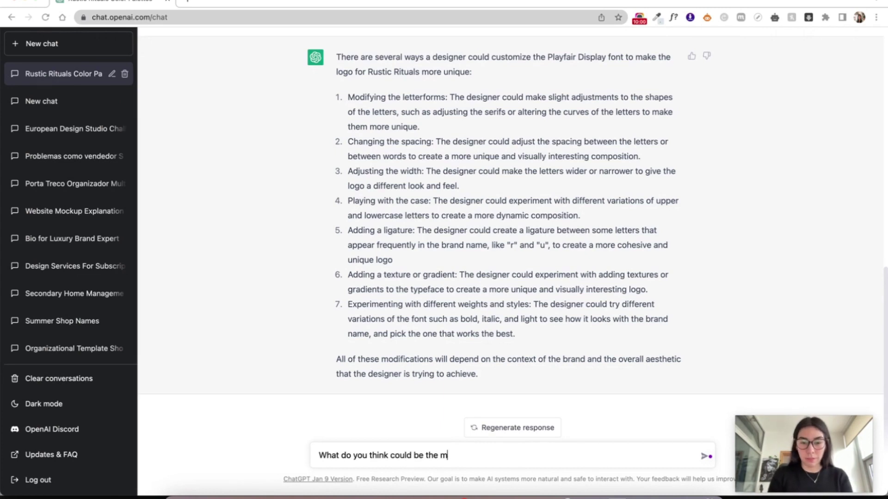
pyautogui.write('ain symbol to represent this brand?')
pyautogui.press('Return')
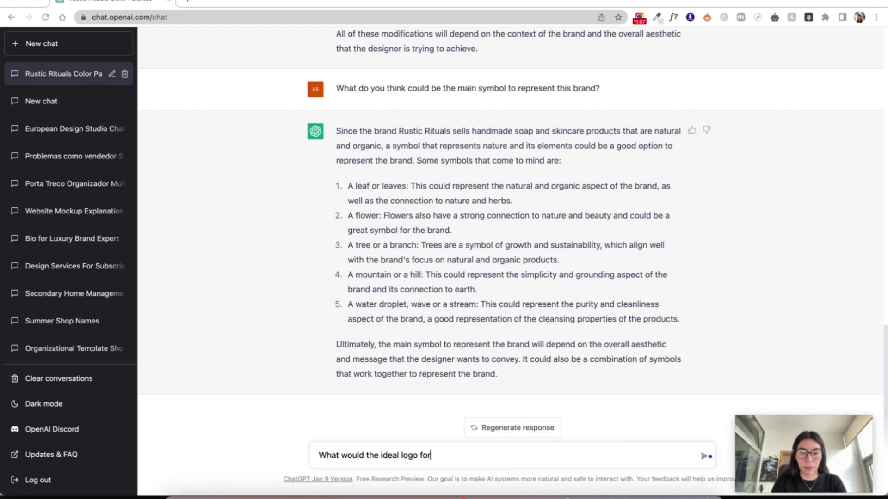
pyautogui.write('stic Rituals look like? Provide one primary option and two variations.')
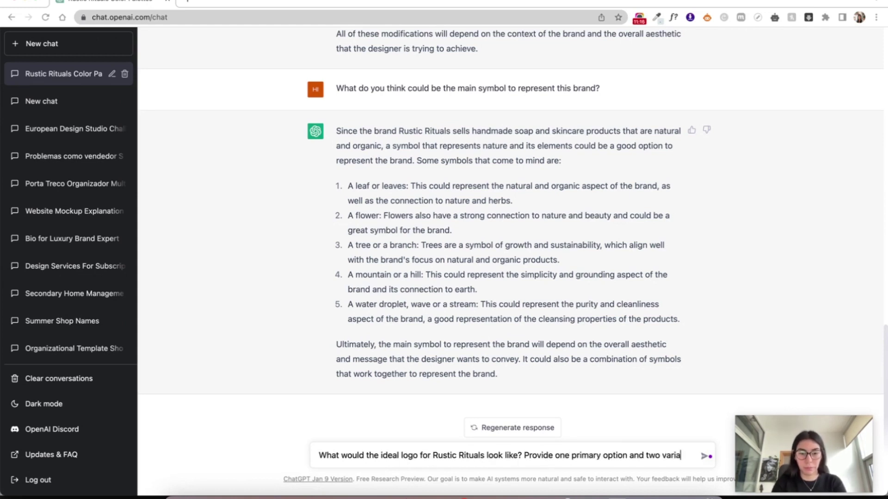
pyautogui.press('Return')
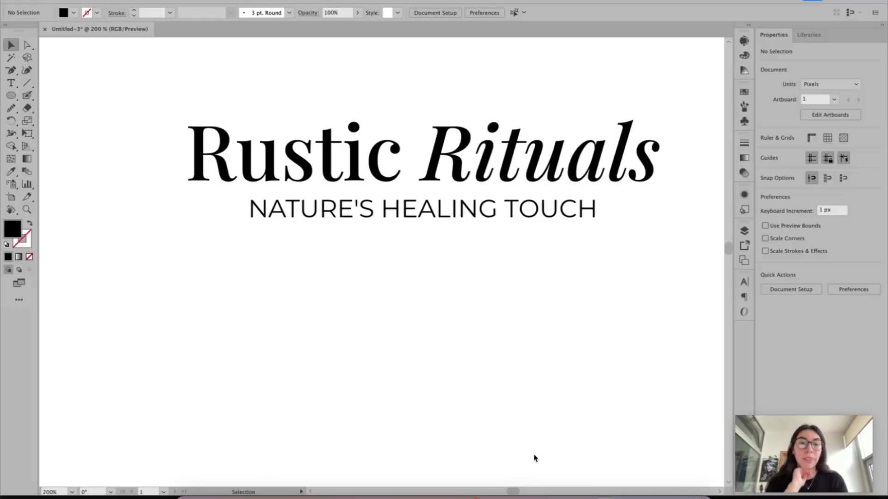
# - Switch to Illustrator, place the "Rustic Rituals" text in the empty area below the tagline and convert it to outlines
pyautogui.press('super+minus')
pyautogui.press('super+minus')
pyautogui.press('super+minus')
pyautogui.press('super+equal')
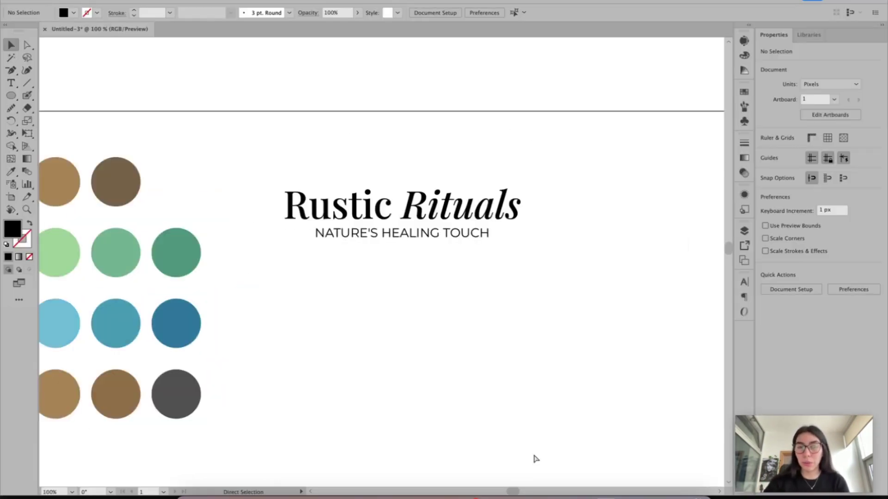
pyautogui.press('super+equal')
pyautogui.press('super+minus')
pyautogui.press('super+equal')
pyautogui.press('super+equal')
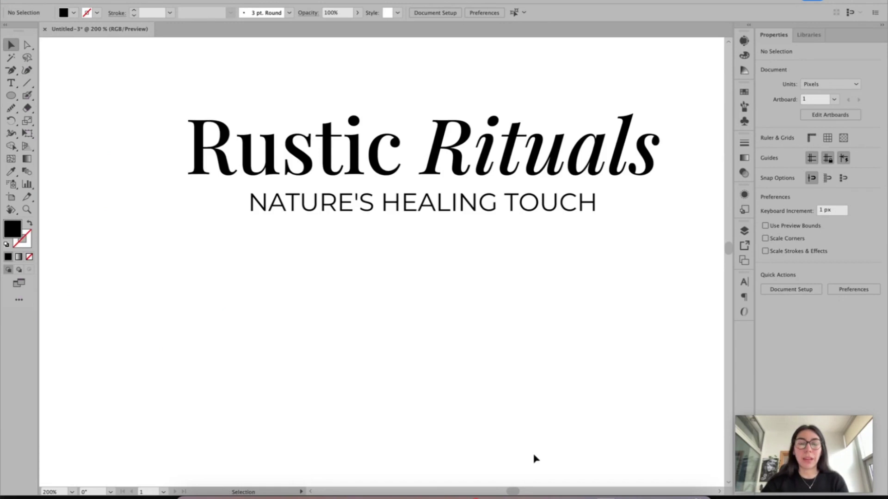
pyautogui.click(546, 130)
pyautogui.moveTo(546, 130); pyautogui.dragTo(535, 155)
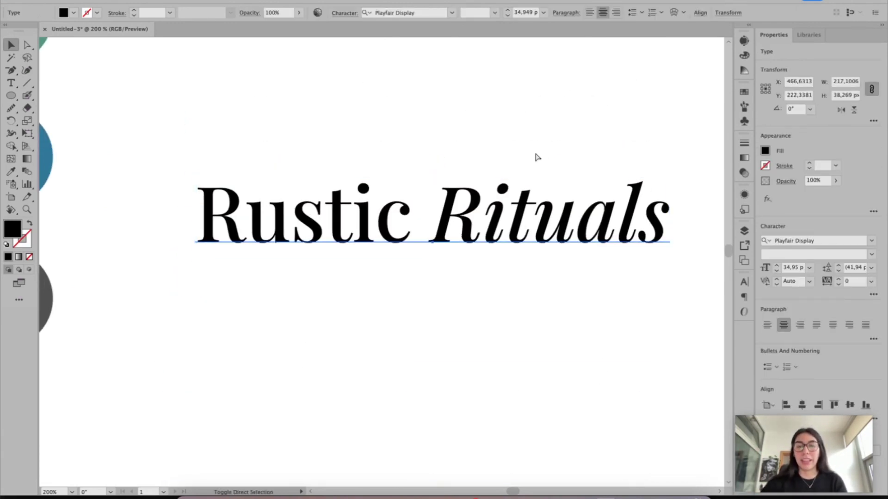
pyautogui.press('super+shift+o')
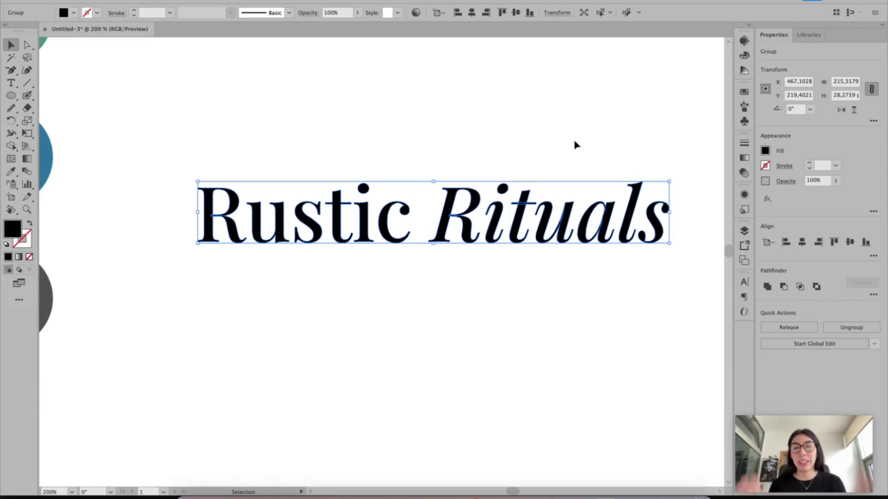
# - Read ChatGPT's description of the primary logo option and its two variations
pyautogui.click(241, 493)
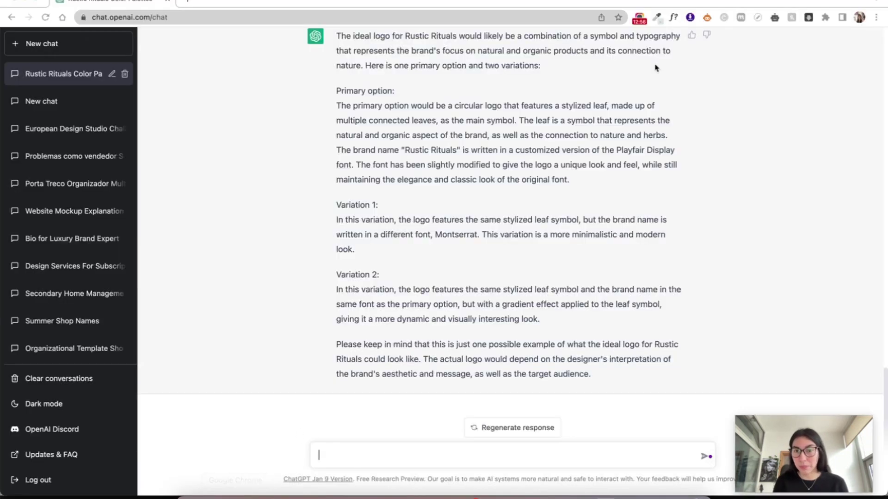
pyautogui.click(641, 20)
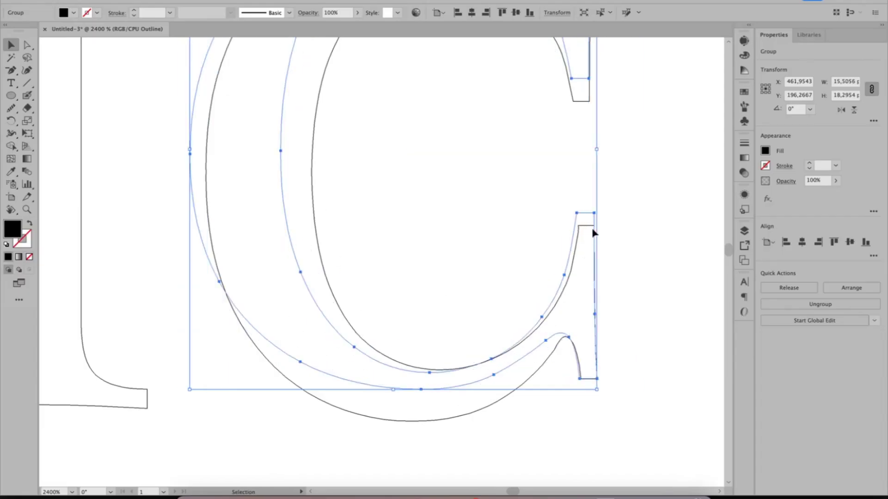
# - Try to fit the overlaid c shapes onto the c in "Rustic" and unite them with the lettering
pyautogui.scroll(-3, 593, 234)
pyautogui.scroll(3, 460, 149)
pyautogui.press('super+minus')
pyautogui.press('super+minus')
pyautogui.press('super+minus')
pyautogui.press('super+minus')
pyautogui.press('super+minus')
pyautogui.press('super+minus')
pyautogui.press('super+y')
pyautogui.press('super+a')
pyautogui.hotkey('shift', 'e')
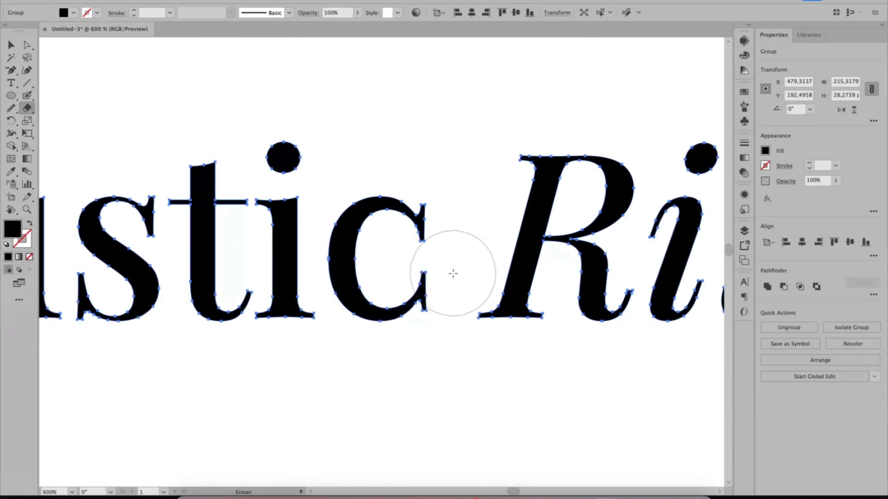
pyautogui.press('v')
pyautogui.click(851, 110)
pyautogui.press('super+equal')
pyautogui.press('super+equal')
pyautogui.press('super+equal')
pyautogui.press('super+y')
pyautogui.moveTo(477, 221); pyautogui.dragTo(479, 225)
pyautogui.click(539, 296)
pyautogui.press('super+a')
pyautogui.press('super+y')
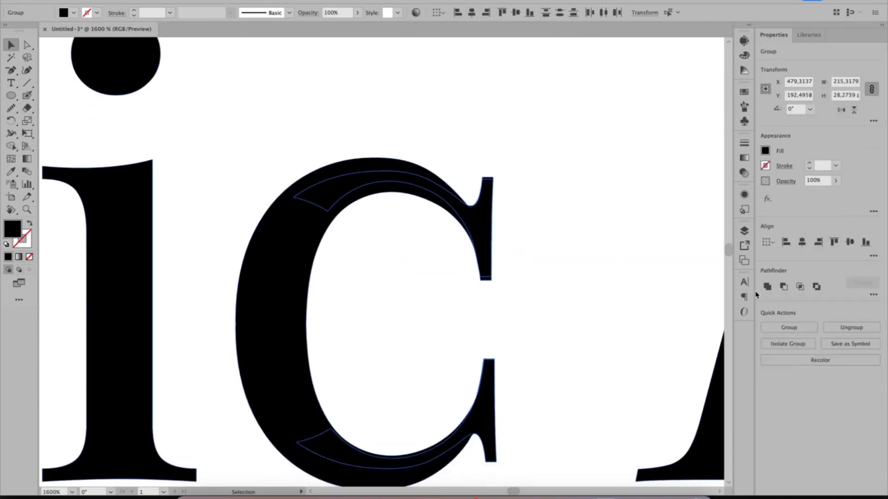
pyautogui.click(766, 286)
# - Try to smooth the joins where the overlaid shapes meet the c in "Rustic"
pyautogui.press('super+equal')
pyautogui.press('super+equal')
pyautogui.press('super+equal')
pyautogui.click(11, 108)
pyautogui.scroll(-5, 411, 324)
pyautogui.press('super+minus')
pyautogui.press('super+minus')
pyautogui.press('super+minus')
pyautogui.press('super+minus')
pyautogui.press('super+minus')
pyautogui.press('super+minus')
pyautogui.press('super+minus')
pyautogui.press('super+minus')
pyautogui.press('super+minus')
pyautogui.press('super+minus')
pyautogui.press('super+minus')
pyautogui.click(447, 325)
pyautogui.press('super+equal')
pyautogui.press('super+equal')
pyautogui.press('super+equal')
pyautogui.press('super+equal')
pyautogui.click(375, 238)
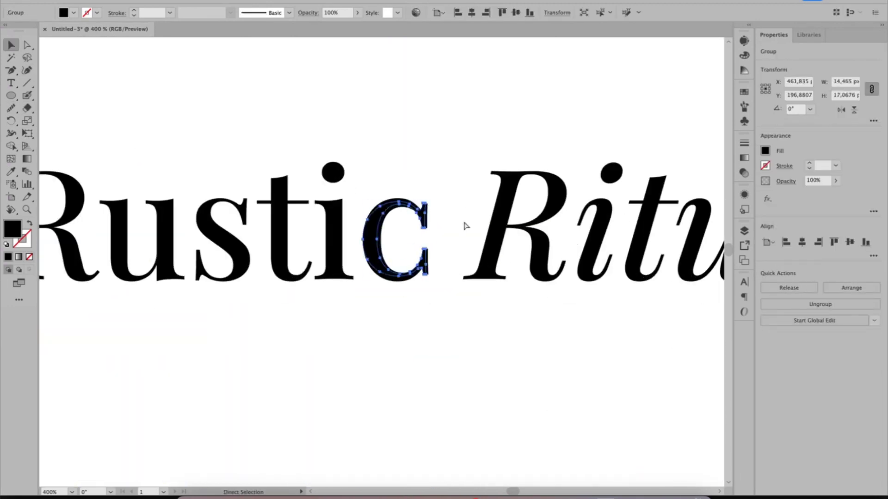
# - Erase the upper terminal of the c in "Rustic" and scale the ball-terminal c over it to about 14.72 by 19.34 px
pyautogui.moveTo(376, 238)
pyautogui.mouseDown()
pyautogui.moveTo(453, 75)
pyautogui.moveTo(373, 334)
pyautogui.mouseUp()
pyautogui.hotkey('shift', 'e')
pyautogui.click(411, 290)
pyautogui.press('super+equal')
pyautogui.press('super+equal')
pyautogui.press('super+equal')
pyautogui.press('v')
pyautogui.press('super+y')
pyautogui.click(517, 112)
pyautogui.moveTo(505, 361); pyautogui.dragTo(503, 367)
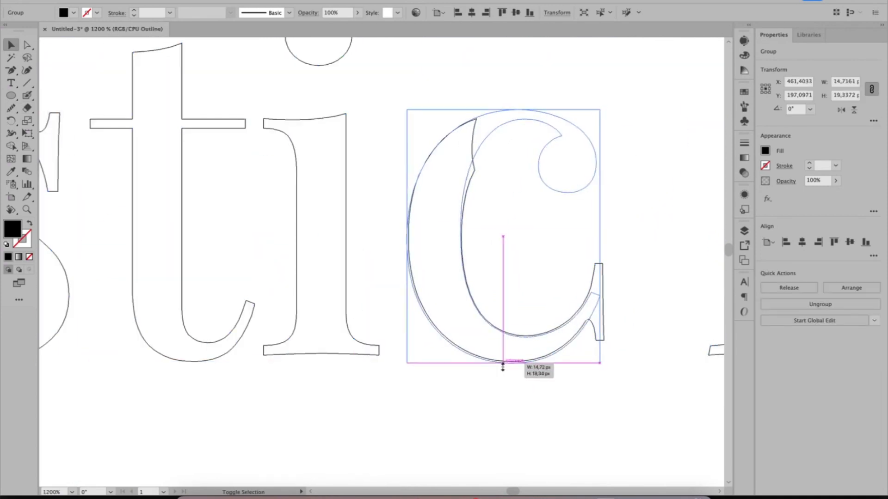
# - Unite the ball-terminal c with the remaining part of the original letter and smooth the joins along its curves
pyautogui.press('super+y')
pyautogui.press('super+a')
pyautogui.click(767, 287)
pyautogui.press('super+equal')
pyautogui.press('super+equal')
pyautogui.click(11, 108)
pyautogui.moveTo(370, 140); pyautogui.dragTo(348, 178)
pyautogui.scroll(-3, 383, 267)
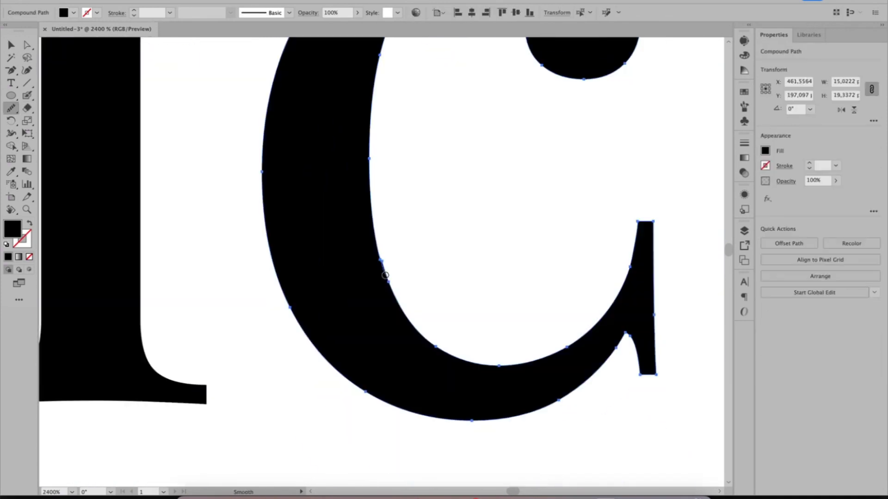
pyautogui.moveTo(383, 268); pyautogui.dragTo(400, 318)
# - Draw a small upright rectangle as a serif on the tail of the c in "Rustic"
pyautogui.press('super+minus')
pyautogui.press('super+minus')
pyautogui.press('super+minus')
pyautogui.press('super+minus')
pyautogui.press('super+minus')
pyautogui.press('super+minus')
pyautogui.press('super+minus')
pyautogui.press('v')
pyautogui.press('super+equal')
pyautogui.press('super+equal')
pyautogui.press('super+equal')
pyautogui.click(387, 252)
pyautogui.press('super+minus')
pyautogui.press('super+equal')
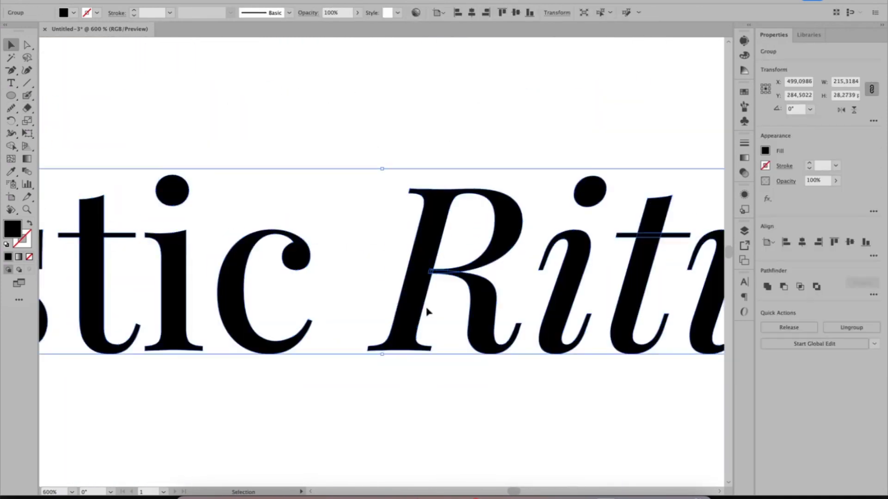
pyautogui.press('super+equal')
pyautogui.press('super+equal')
pyautogui.press('super+equal')
pyautogui.click(12, 95)
pyautogui.moveTo(497, 286); pyautogui.dragTo(512, 345)
pyautogui.click(873, 120)
pyautogui.press('v')
pyautogui.click(578, 267)
# - Add a vertical guide beside the c's rectangular serif and erase the part of the tail extending past it
pyautogui.press('super+r')
pyautogui.moveTo(43, 263); pyautogui.dragTo(499, 262)
pyautogui.hotkey('shift', 'e')
pyautogui.moveTo(504, 316)
pyautogui.mouseDown()
pyautogui.moveTo(491, 316)
pyautogui.moveTo(521, 323)
pyautogui.mouseUp()
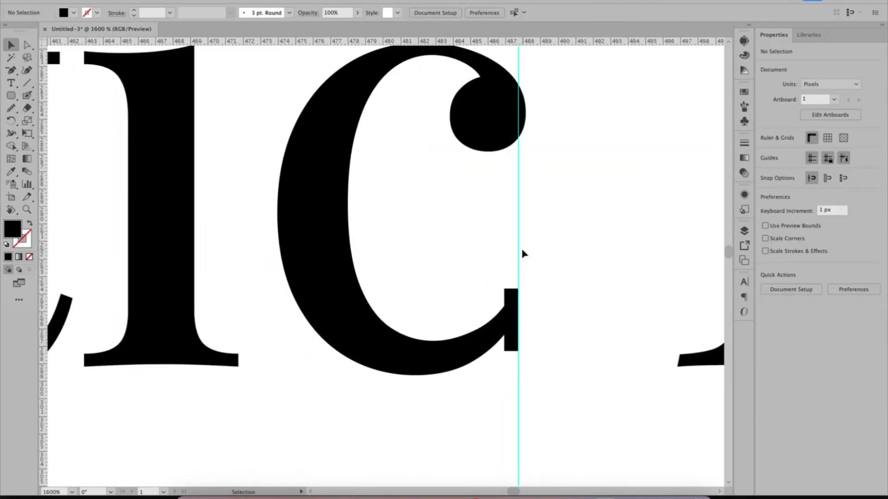
# - Examine the modified c and the other letterforms of "Rustic" at different magnifications
pyautogui.press('super+minus')
pyautogui.press('super+minus')
pyautogui.press('super+minus')
pyautogui.press('super+minus')
pyautogui.press('super+minus')
pyautogui.press('super+equal')
pyautogui.press('super+equal')
pyautogui.press('super+equal')
pyautogui.press('super+equal')
pyautogui.press('super+equal')
pyautogui.moveTo(376, 284); pyautogui.dragTo(377, 309)
pyautogui.press('super+minus')
pyautogui.press('super+minus')
pyautogui.press('super+minus')
pyautogui.press('super+minus')
pyautogui.press('super+minus')
pyautogui.press('super+minus')
pyautogui.press('super+minus')
pyautogui.click(434, 199)
pyautogui.moveTo(434, 199); pyautogui.dragTo(548, 203)
pyautogui.press('super+equal')
pyautogui.press('super+equal')
pyautogui.press('super+equal')
pyautogui.press('super+equal')
pyautogui.press('super+equal')
pyautogui.press('super+equal')
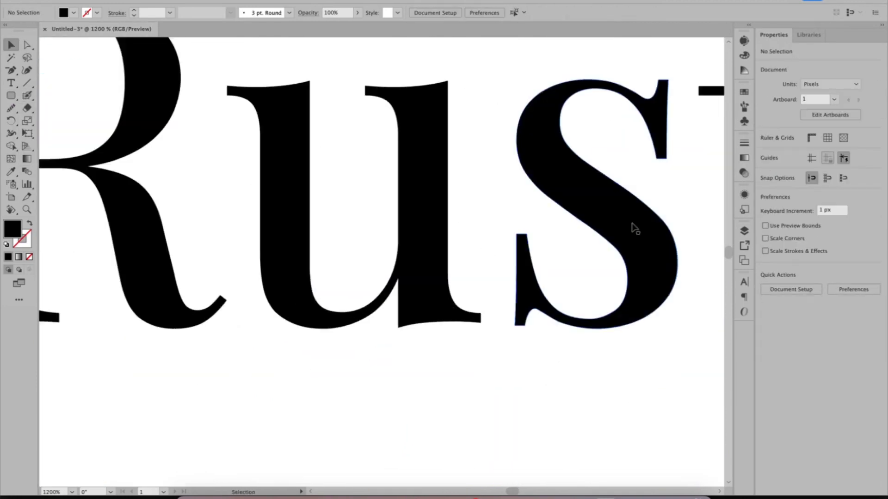
# - Paint a diagonal Blob Brush stroke off the outer side of the a in "Rituals" toward the u, and clean up its join
pyautogui.press('super+minus')
pyautogui.press('super+minus')
pyautogui.press('super+minus')
pyautogui.hscroll(5, 632, 226)
pyautogui.moveTo(699, 224); pyautogui.dragTo(553, 250)
pyautogui.press('super+equal')
pyautogui.press('super+equal')
pyautogui.press('super+equal')
pyautogui.press('super+equal')
pyautogui.hotkey('shift', 'e')
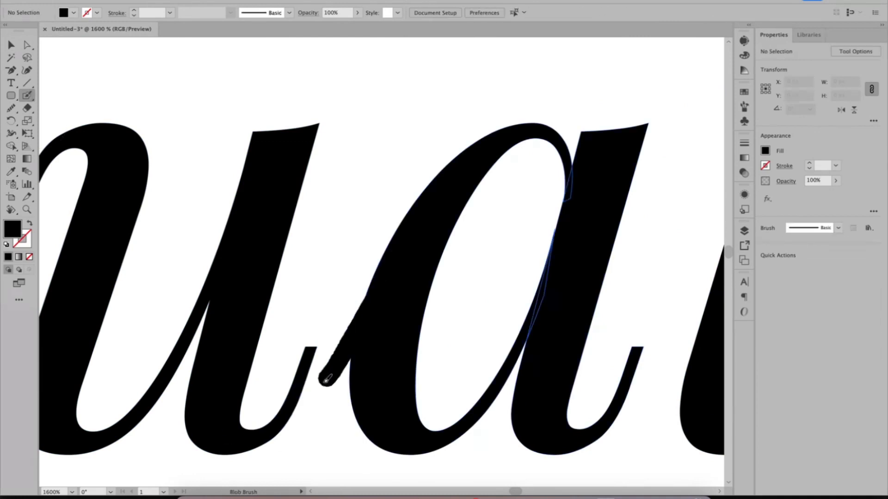
pyautogui.doubleClick(26, 108)
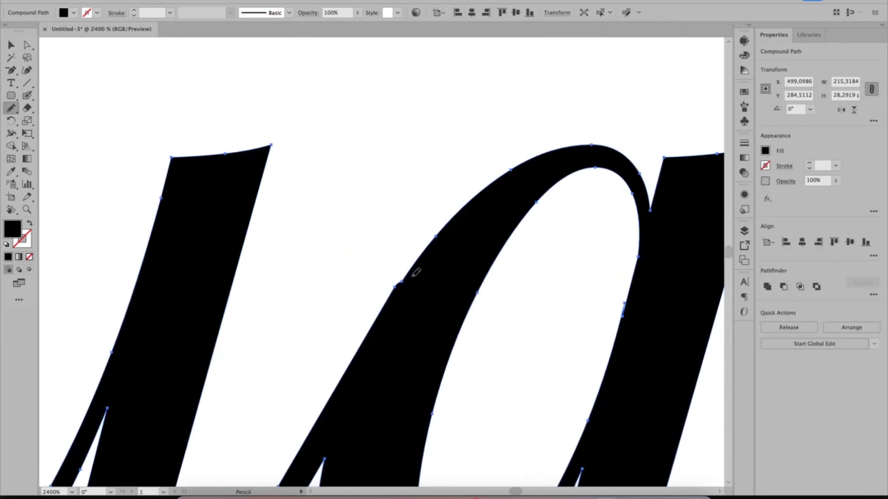
pyautogui.moveTo(11, 108)
pyautogui.mouseDown()
pyautogui.moveTo(44, 121)
pyautogui.moveTo(48, 133)
pyautogui.mouseUp()
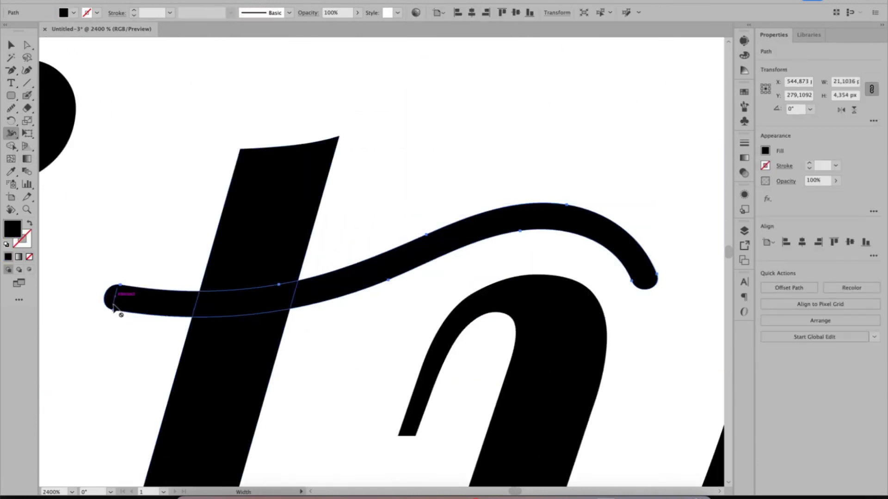
# - Reshape the t's crossbar in "Rituals" into a wave over the u, and extend the u's entry stroke to follow it
pyautogui.moveTo(644, 283); pyautogui.dragTo(640, 264)
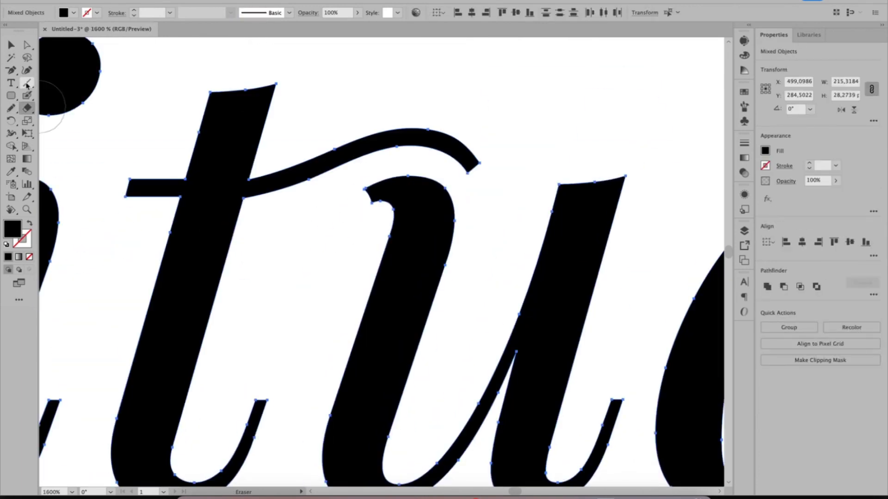
pyautogui.moveTo(10, 108); pyautogui.dragTo(42, 134)
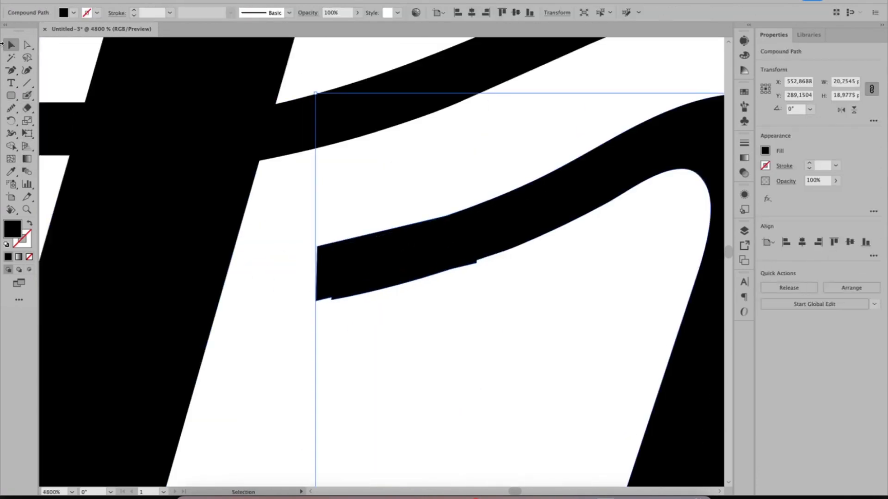
# - Redraw the lower and upper edges of the u's entry stroke in "Rituals" with the Pencil tool
pyautogui.click(11, 108)
pyautogui.moveTo(324, 298); pyautogui.dragTo(490, 257)
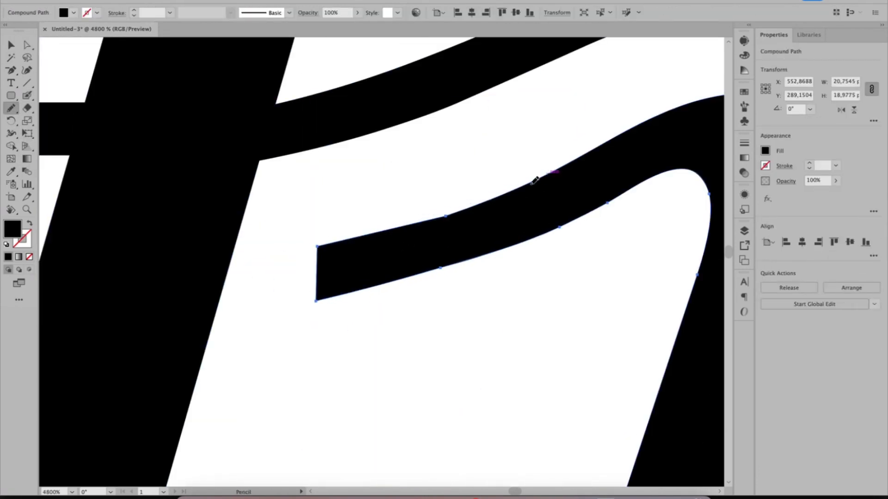
pyautogui.moveTo(334, 242)
pyautogui.mouseDown()
pyautogui.moveTo(487, 202)
pyautogui.moveTo(392, 231)
pyautogui.mouseUp()
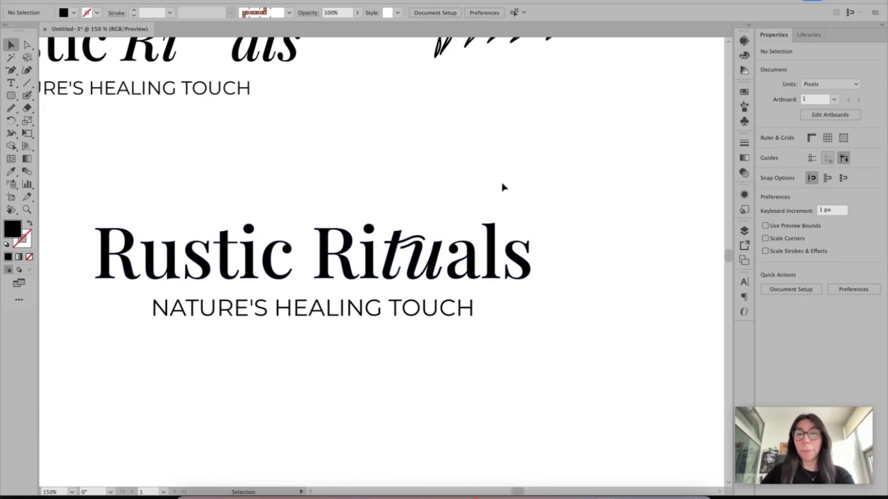
# - Move the leaf branch nearest the logotype away from its mirrored counterpart, toward the logotype
pyautogui.hscroll(6, 440, 158)
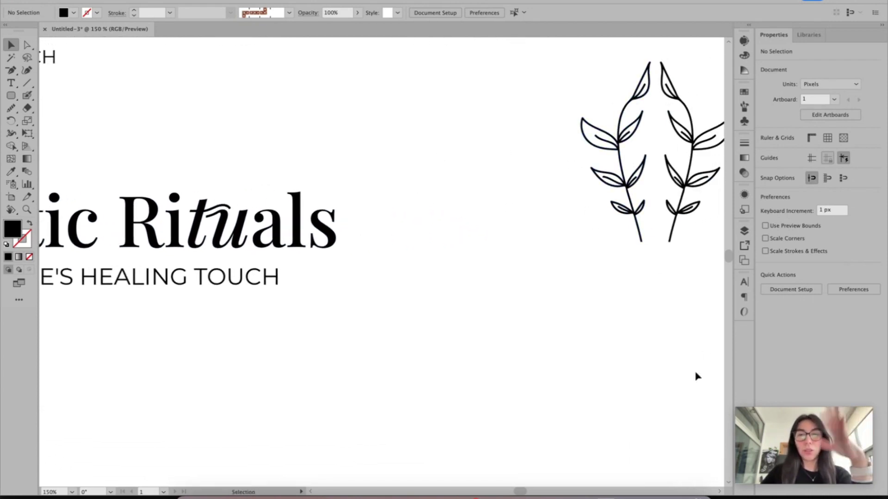
pyautogui.moveTo(629, 173); pyautogui.dragTo(562, 177)
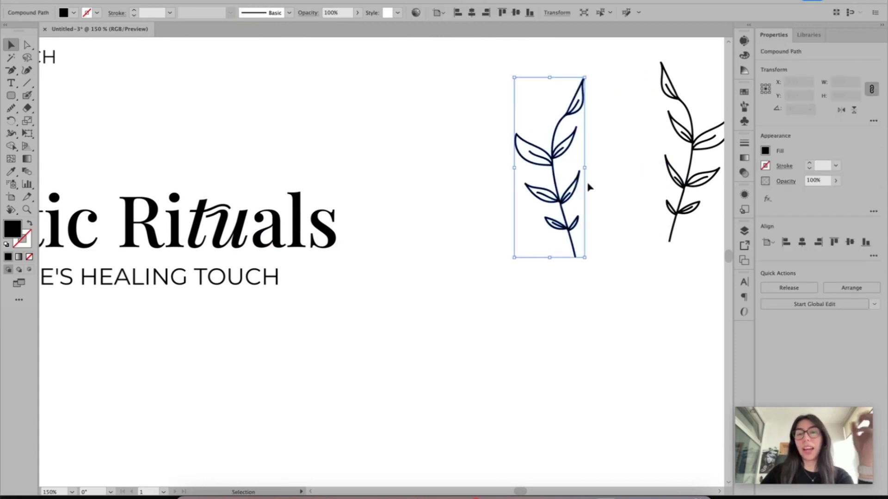
pyautogui.hscroll(-4, 589, 184)
pyautogui.click(591, 298)
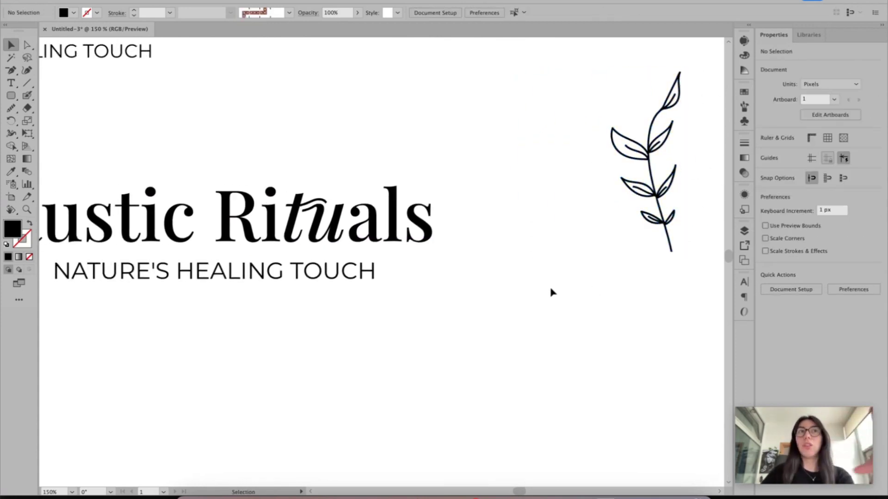
# - Scale the customized logotype and tagline up together to about 331 px wide and move them beneath the palette and earlier versions
pyautogui.moveTo(400, 346); pyautogui.dragTo(618, 280)
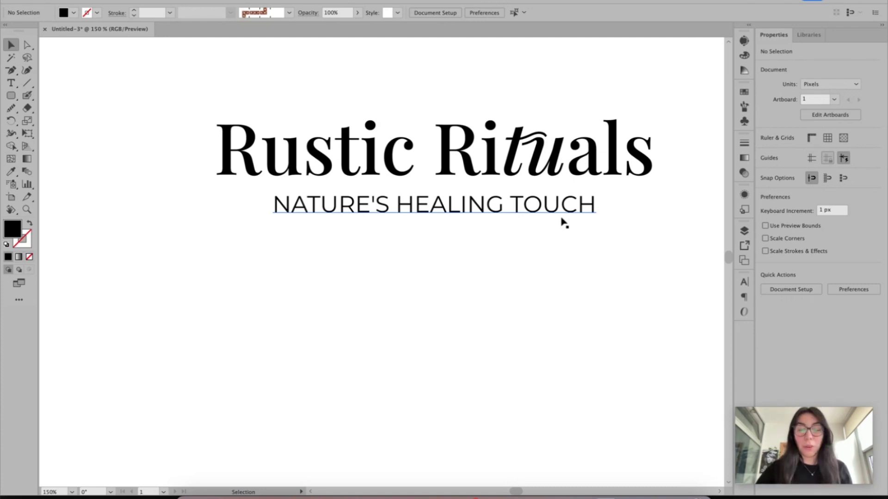
pyautogui.press('super+minus')
pyautogui.press('super+minus')
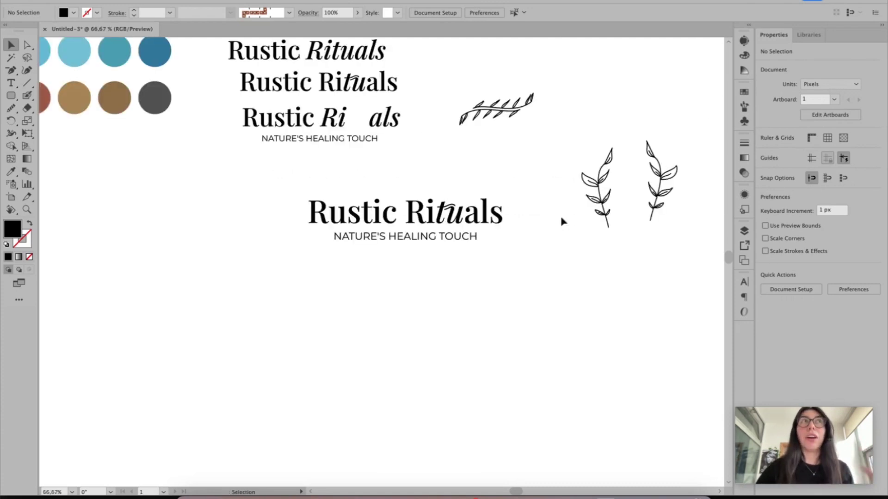
pyautogui.scroll(3, 525, 269)
pyautogui.hscroll(-3, 525, 269)
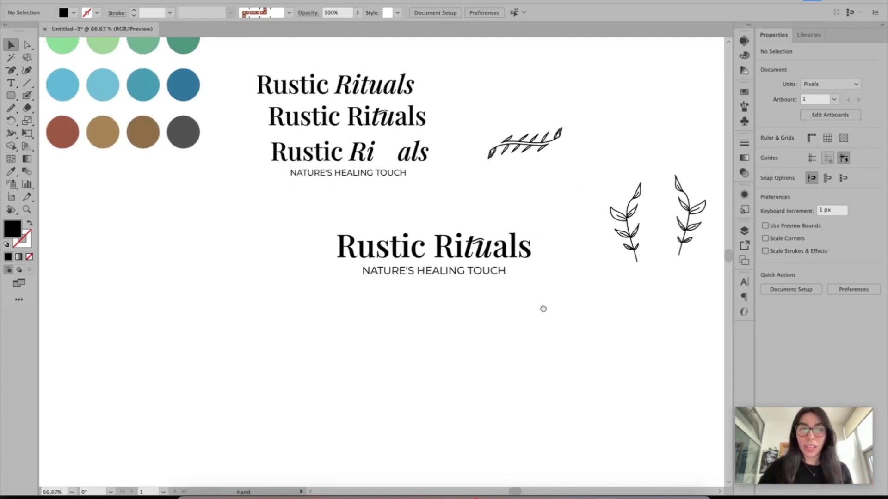
pyautogui.moveTo(623, 273); pyautogui.dragTo(444, 329)
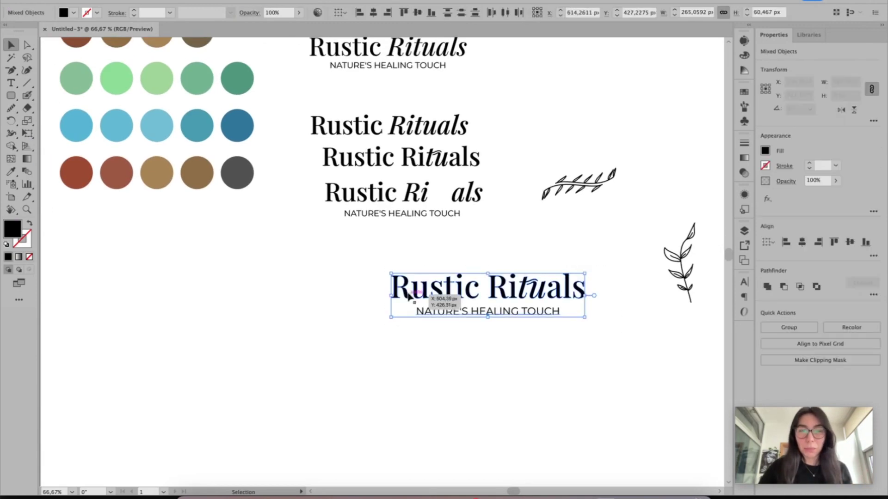
pyautogui.moveTo(391, 293); pyautogui.dragTo(342, 298)
pyautogui.moveTo(421, 289); pyautogui.dragTo(230, 294)
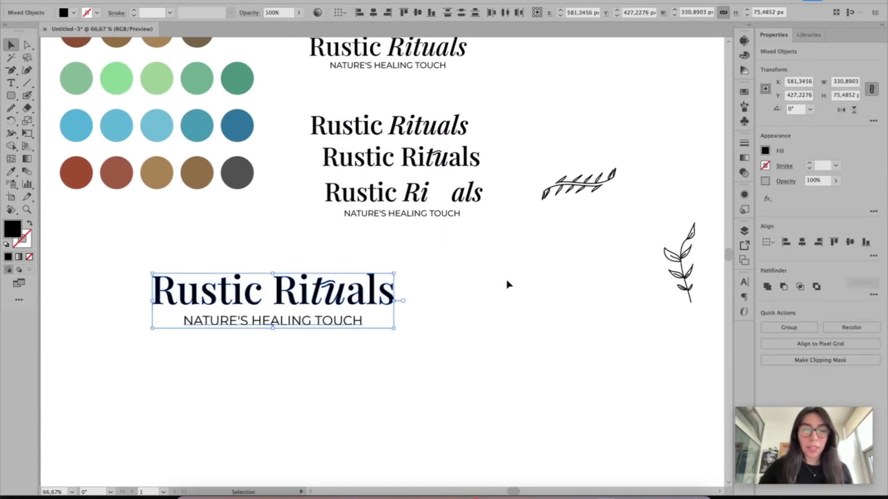
pyautogui.click(507, 285)
# - Examine the mood board's packaging and type references alongside the color palette and the logotype
pyautogui.hscroll(-3, 624, 310)
pyautogui.scroll(1, 624, 309)
pyautogui.moveTo(572, 331); pyautogui.dragTo(274, 329)
pyautogui.press('space')
pyautogui.moveTo(271, 288); pyautogui.dragTo(669, 301)
pyautogui.press('space')
pyautogui.moveTo(620, 321); pyautogui.dragTo(558, 294)
pyautogui.click(572, 287)
pyautogui.press('space')
pyautogui.moveTo(600, 264); pyautogui.dragTo(552, 281)
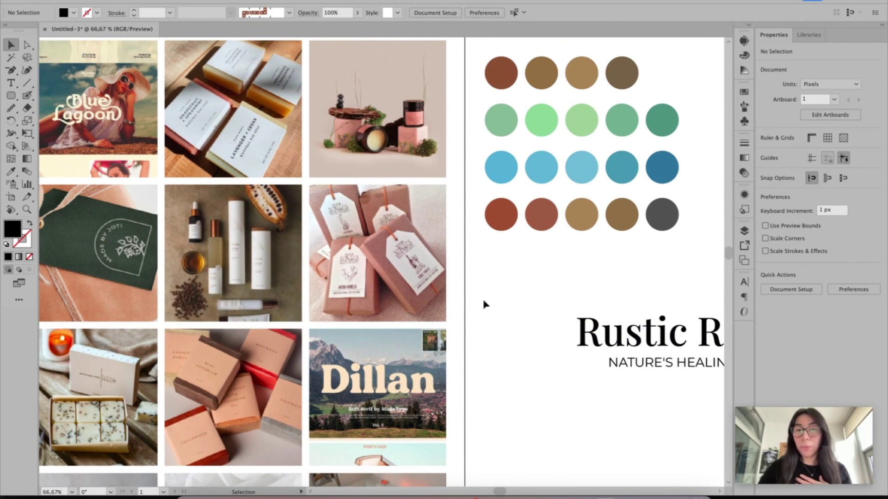
pyautogui.moveTo(483, 303); pyautogui.dragTo(346, 194)
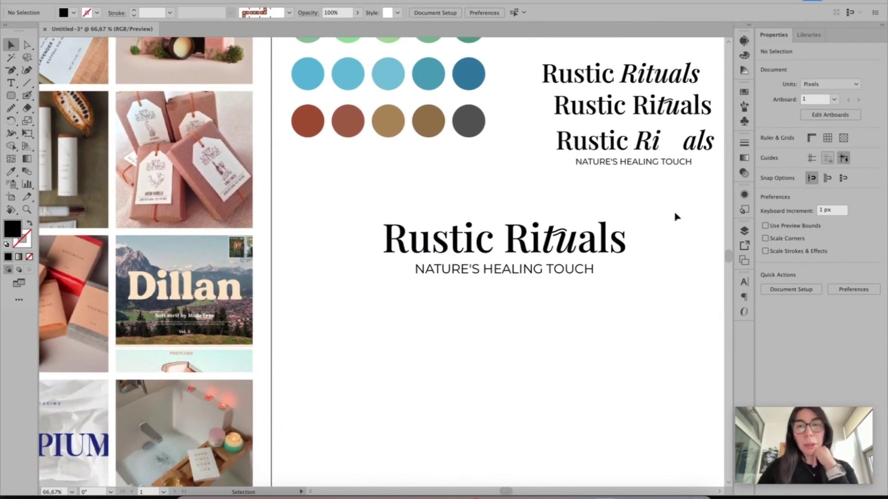
# - Try a dark grey fill on the enlarged logotype and a brown fill on its tagline, sampled from the palette's last row
pyautogui.click(389, 241)
pyautogui.scroll(3, 397, 230)
pyautogui.press('i')
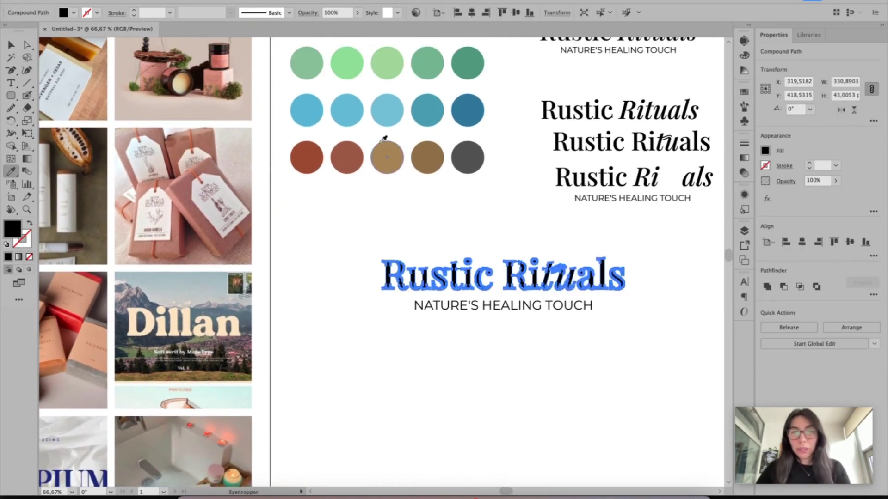
pyautogui.click(318, 154)
pyautogui.click(463, 164)
pyautogui.press('v')
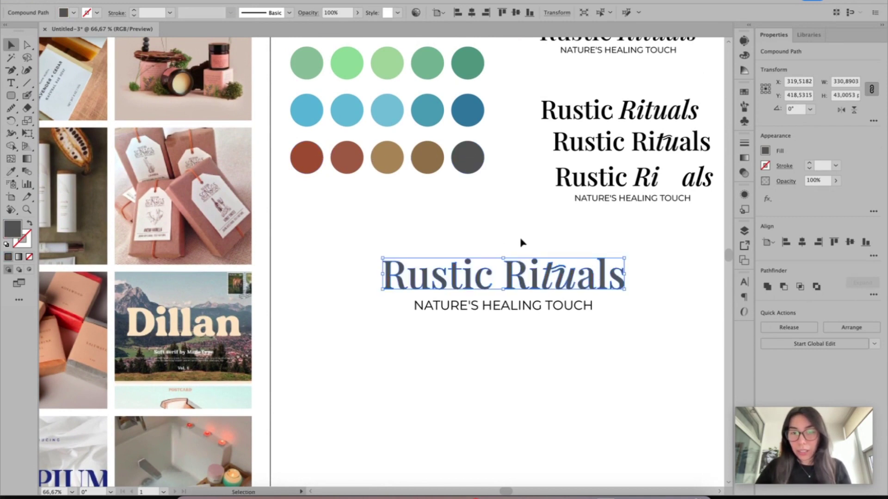
pyautogui.moveTo(658, 391)
pyautogui.mouseDown()
pyautogui.moveTo(501, 368)
pyautogui.moveTo(305, 308)
pyautogui.mouseUp()
pyautogui.press('i')
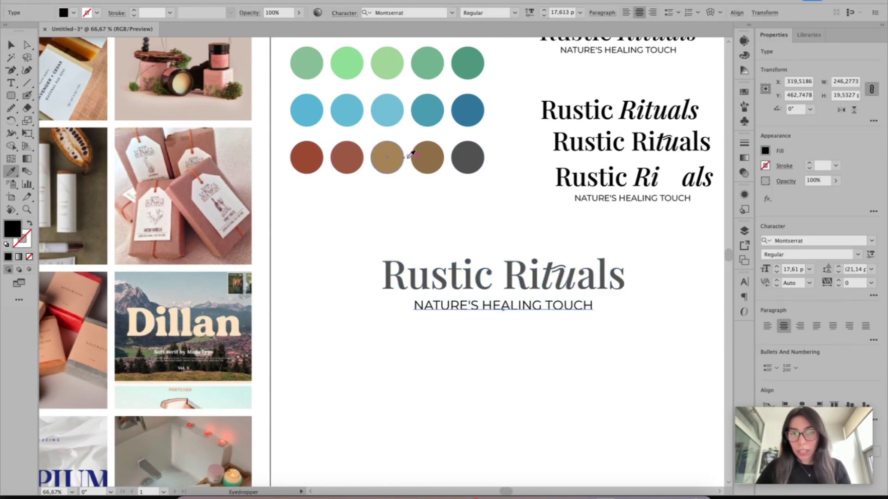
pyautogui.click(402, 158)
pyautogui.press('v')
# - Fill the logotype with the last row's first terracotta red and its tagline with the same row's dark grey
pyautogui.moveTo(351, 236); pyautogui.dragTo(551, 318)
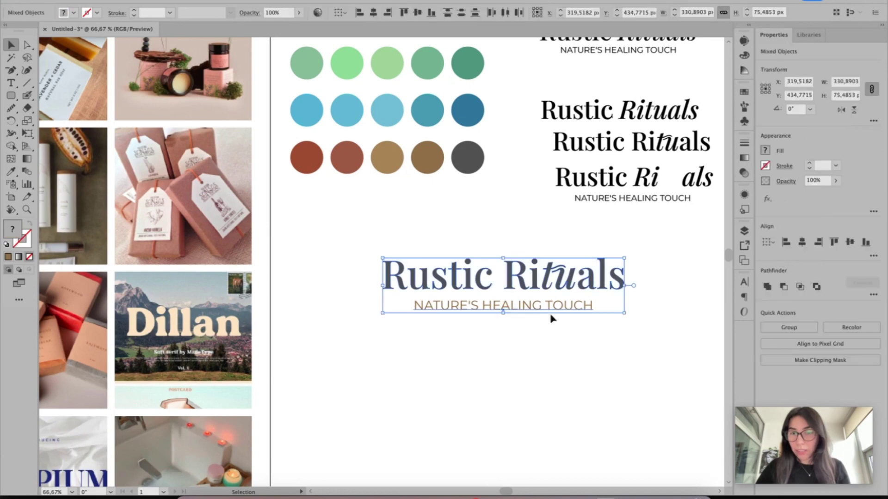
pyautogui.moveTo(677, 257); pyautogui.dragTo(353, 287)
pyautogui.press('i')
pyautogui.click(294, 160)
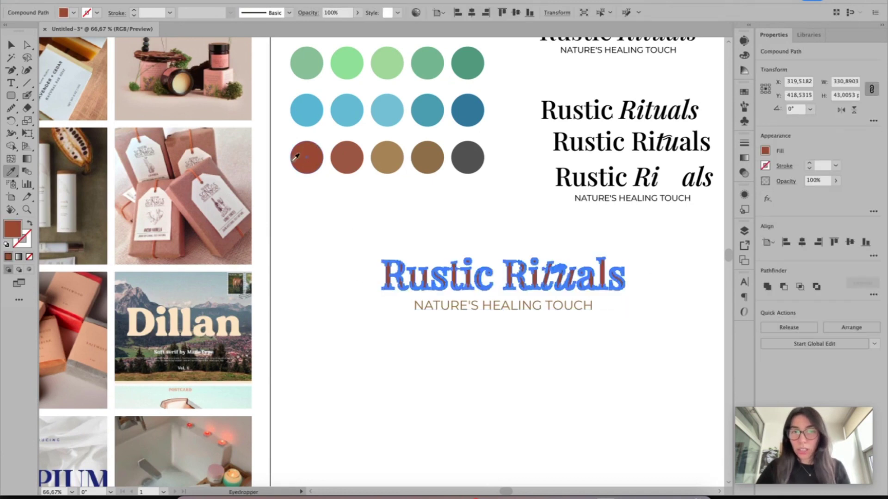
pyautogui.press('v')
pyautogui.moveTo(398, 385); pyautogui.dragTo(439, 306)
pyautogui.press('i')
pyautogui.click(472, 154)
pyautogui.press('v')
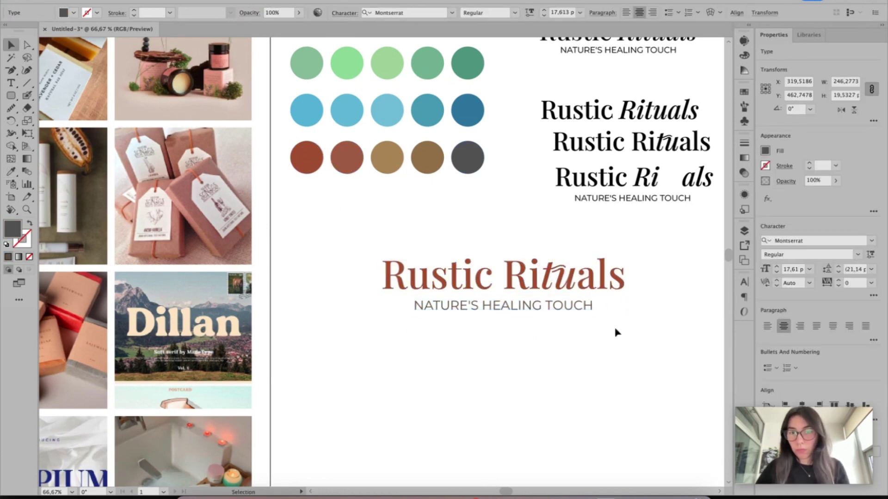
# - Duplicate the logotype with tagline below the original, coloring the copy's name dark brown and its tagline a lighter brown
pyautogui.moveTo(557, 306); pyautogui.dragTo(511, 412)
pyautogui.click(387, 158)
pyautogui.scroll(2, 387, 254)
pyautogui.click(288, 190)
pyautogui.click(410, 190)
# - Make another copy of the logotype with tagline beside the first two, coloring its name teal and its tagline dark grey
pyautogui.click(602, 392)
pyautogui.hscroll(5, 602, 393)
pyautogui.moveTo(348, 448); pyautogui.dragTo(603, 411)
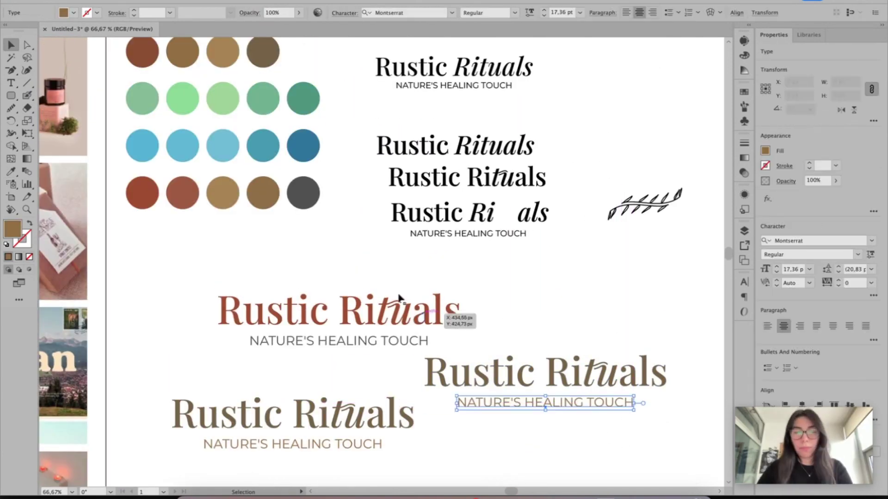
pyautogui.click(465, 373)
pyautogui.press('i')
pyautogui.click(269, 151)
pyautogui.press('v')
pyautogui.moveTo(661, 432); pyautogui.dragTo(481, 410)
pyautogui.click(304, 193)
pyautogui.scroll(-2, 565, 396)
pyautogui.moveTo(664, 333); pyautogui.dragTo(411, 336)
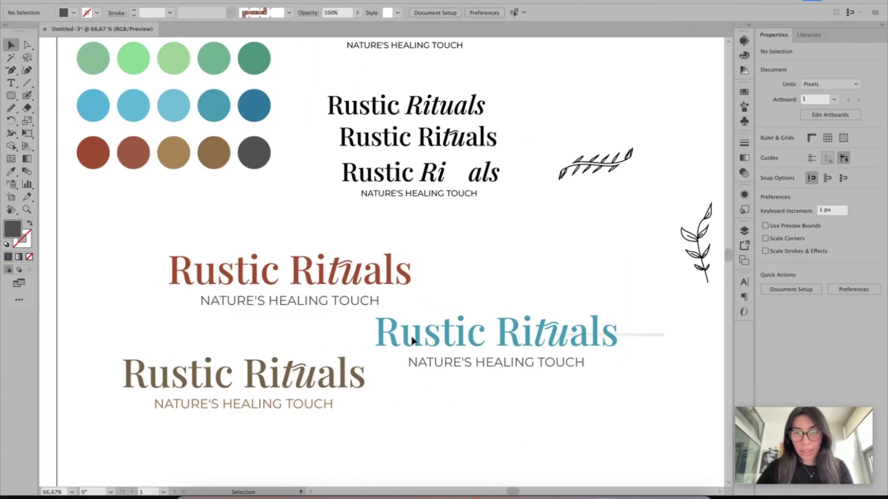
# - Delete the blue and green rows of color swatches from the palette
pyautogui.click(413, 341)
pyautogui.scroll(3, 265, 155)
pyautogui.hscroll(-2, 265, 155)
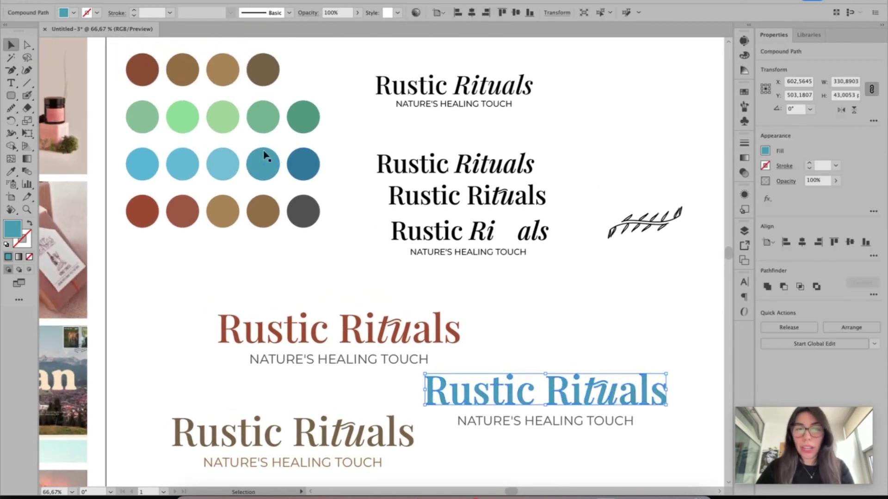
pyautogui.moveTo(347, 154); pyautogui.dragTo(134, 176)
pyautogui.press('Delete')
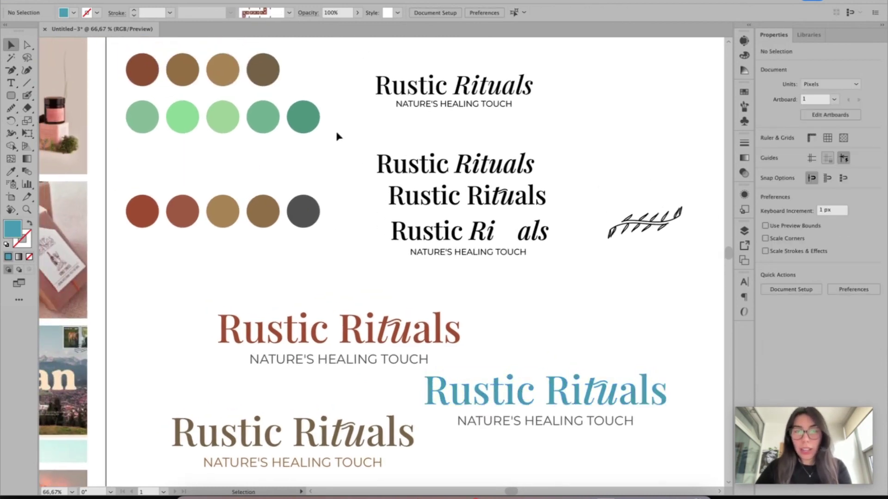
pyautogui.moveTo(335, 111); pyautogui.dragTo(125, 115)
pyautogui.press('Delete')
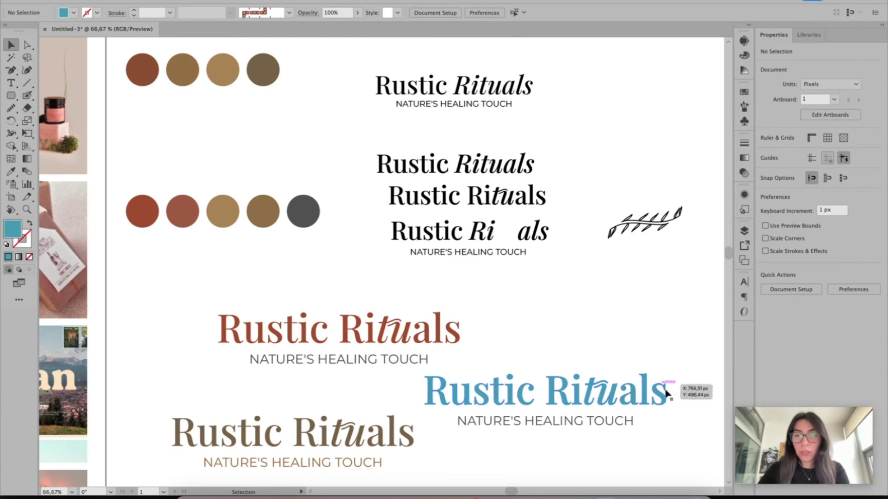
# - Delete the first row of four brown swatches, keeping only the terracotta, brown and grey row
pyautogui.click(446, 391)
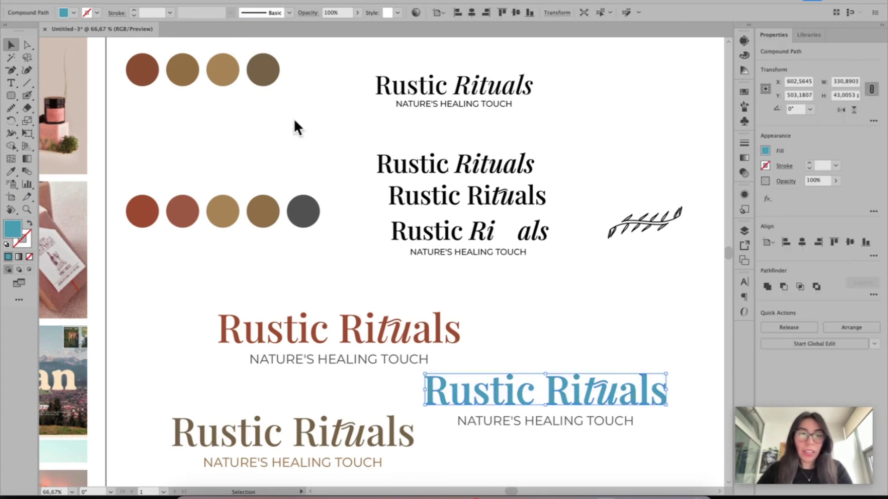
pyautogui.moveTo(293, 118); pyautogui.dragTo(123, 51)
pyautogui.press('Delete')
pyautogui.moveTo(286, 143); pyautogui.dragTo(289, 78)
pyautogui.moveTo(144, 103); pyautogui.dragTo(337, 207)
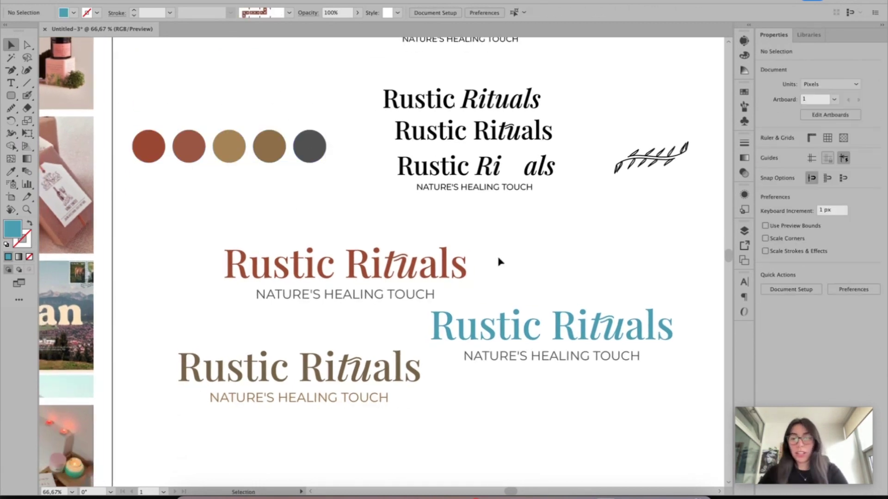
# - Recolor the teal logotype copy with the palette's muted red and its tagline with brown, and move the copy lower
pyautogui.click(595, 333)
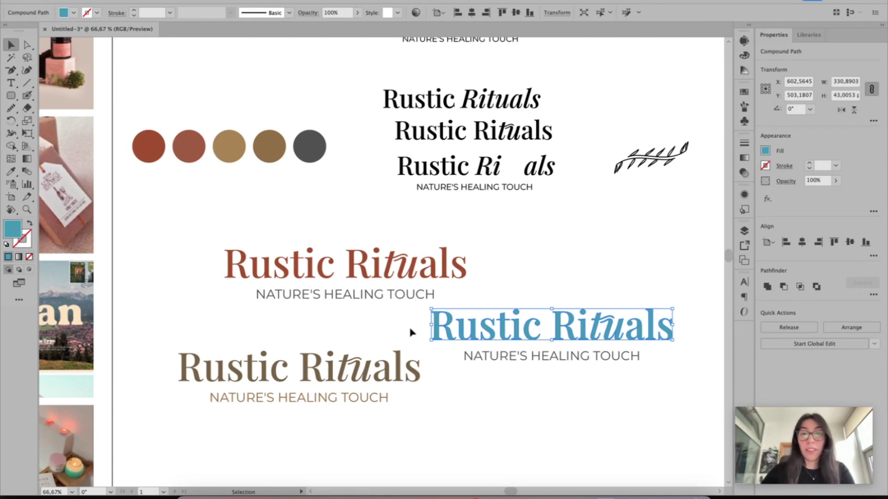
pyautogui.press('i')
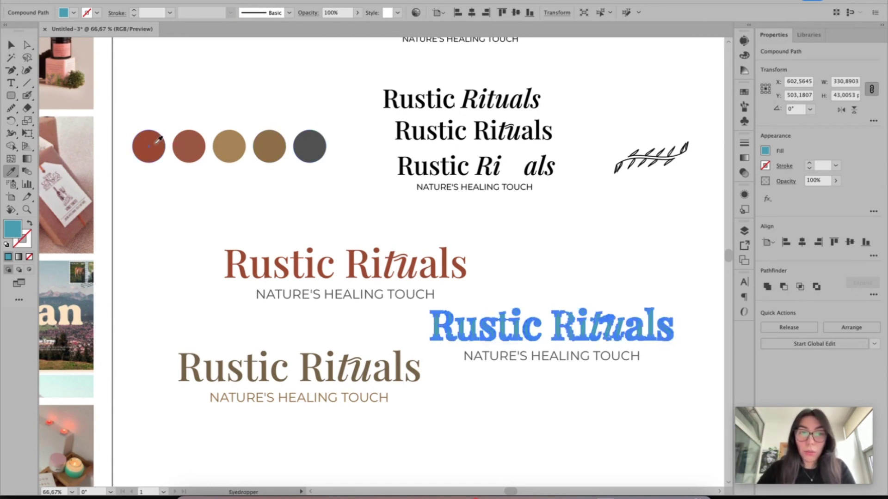
pyautogui.click(190, 142)
pyautogui.press('v')
pyautogui.moveTo(640, 404)
pyautogui.mouseDown()
pyautogui.moveTo(463, 368)
pyautogui.moveTo(462, 359)
pyautogui.mouseUp()
pyautogui.press('i')
pyautogui.click(268, 147)
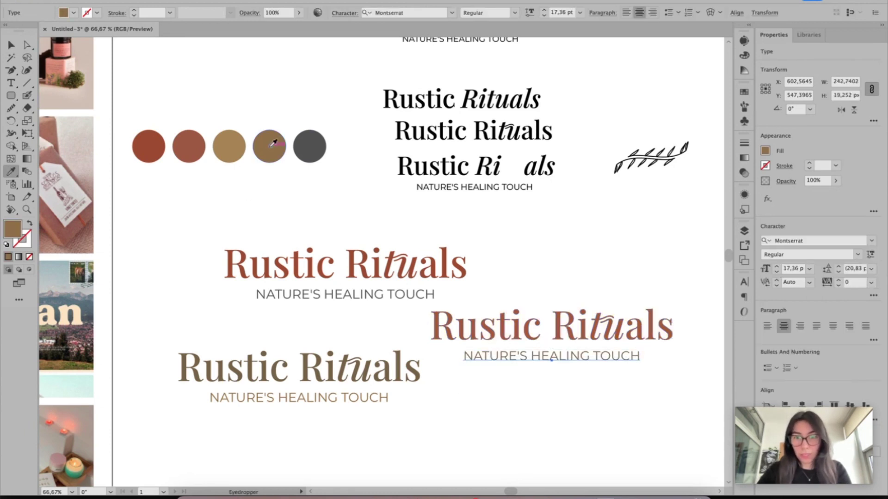
pyautogui.press('v')
pyautogui.click(625, 449)
pyautogui.hscroll(5, 495, 220)
pyautogui.scroll(-2, 495, 220)
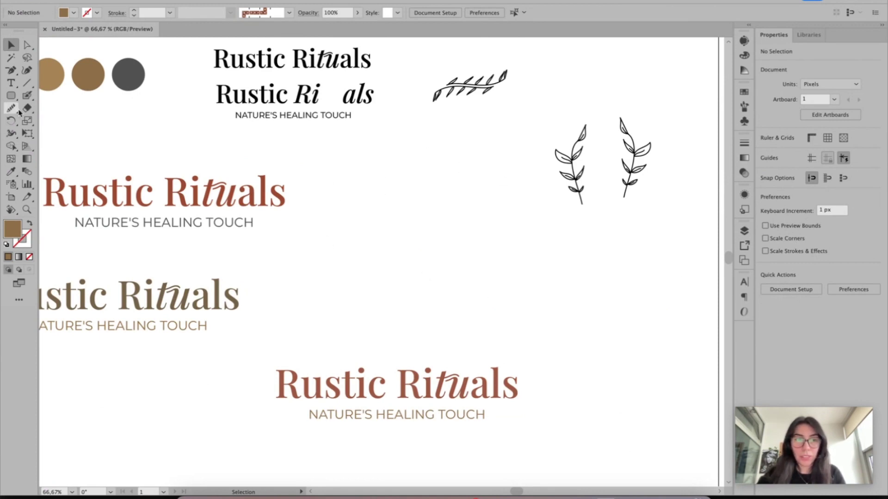
# - Draw a brown-filled circle about 139 px in diameter and place it between the terracotta logotype and the leaf branches
pyautogui.moveTo(11, 95)
pyautogui.mouseDown()
pyautogui.moveTo(52, 106)
pyautogui.moveTo(61, 121)
pyautogui.mouseUp()
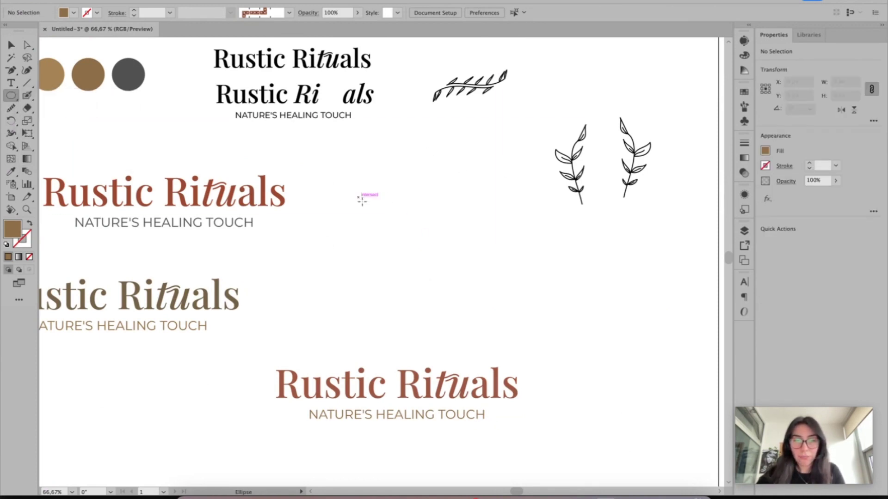
pyautogui.moveTo(377, 213); pyautogui.dragTo(478, 314)
pyautogui.press('v')
pyautogui.moveTo(452, 245); pyautogui.dragTo(441, 209)
# - Duplicate the muted red logotype's brown tagline into the free space just below the circle
pyautogui.moveTo(476, 419); pyautogui.dragTo(584, 326)
pyautogui.press('Right')
pyautogui.press('Right')
pyautogui.press('Up')
# - Add "Nature's healing touch" as type on the circle's path and set it in all caps
pyautogui.moveTo(12, 83); pyautogui.dragTo(37, 109)
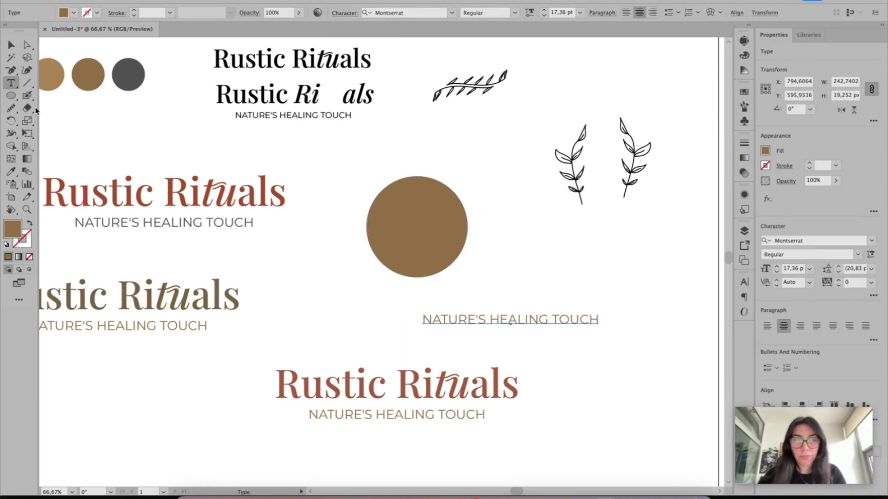
pyautogui.click(376, 196)
pyautogui.write("Nature's healing touch")
pyautogui.press('super+a')
pyautogui.click(873, 294)
pyautogui.click(759, 392)
# - Set the circular text in Montserrat Regular with an 18 pt size and 18 pt leading
pyautogui.click(813, 240)
pyautogui.write('mont')
pyautogui.click(839, 278)
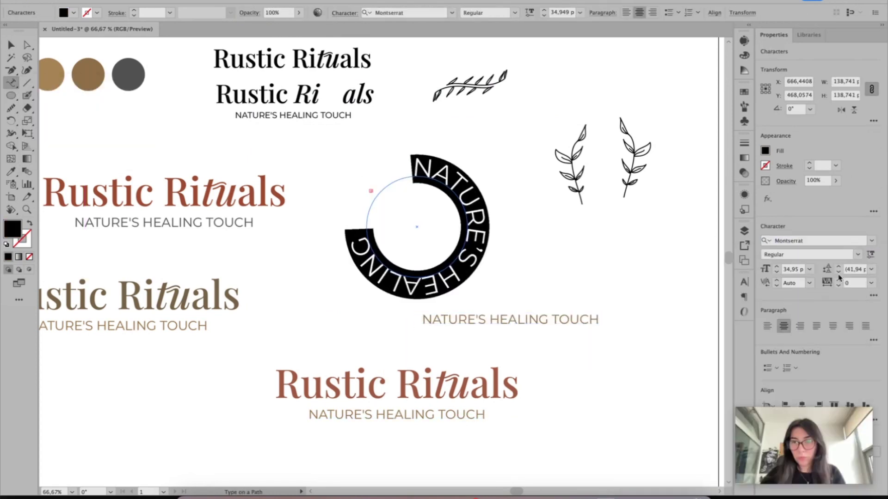
pyautogui.click(870, 269)
pyautogui.click(865, 404)
pyautogui.click(11, 44)
# - In the Type on a Path options, align the circular text to the path's center and set its spacing to -4
pyautogui.click(148, 1)
pyautogui.click(333, 169)
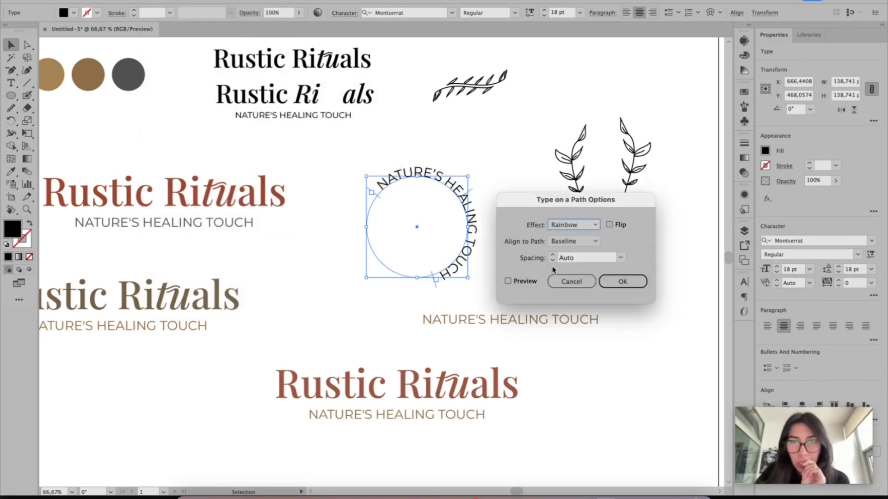
pyautogui.click(508, 281)
pyautogui.click(573, 242)
pyautogui.click(579, 277)
pyautogui.click(553, 260)
pyautogui.click(621, 257)
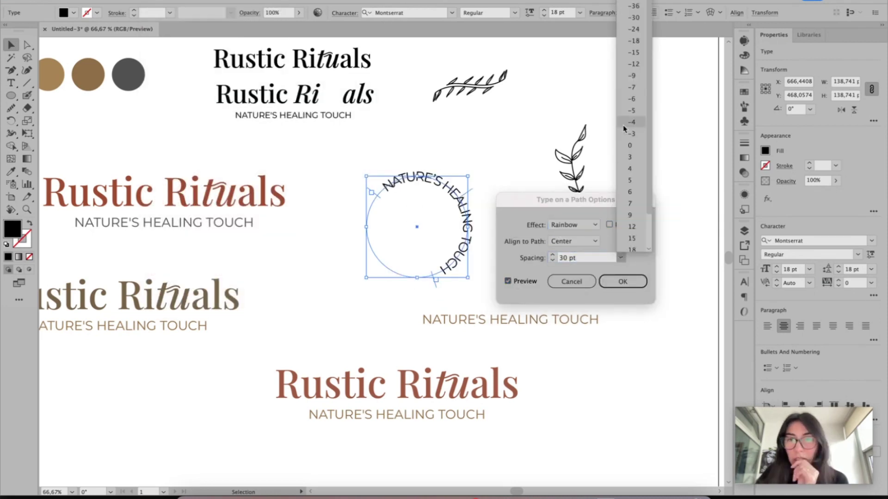
pyautogui.click(625, 126)
pyautogui.click(622, 282)
# - Increase the circular text's tracking and shift it around the circle so it arches evenly over the upper part
pyautogui.moveTo(471, 189); pyautogui.dragTo(417, 161)
pyautogui.click(871, 282)
pyautogui.click(858, 403)
pyautogui.moveTo(467, 253); pyautogui.dragTo(502, 261)
pyautogui.click(518, 234)
pyautogui.click(466, 245)
pyautogui.click(159, 84)
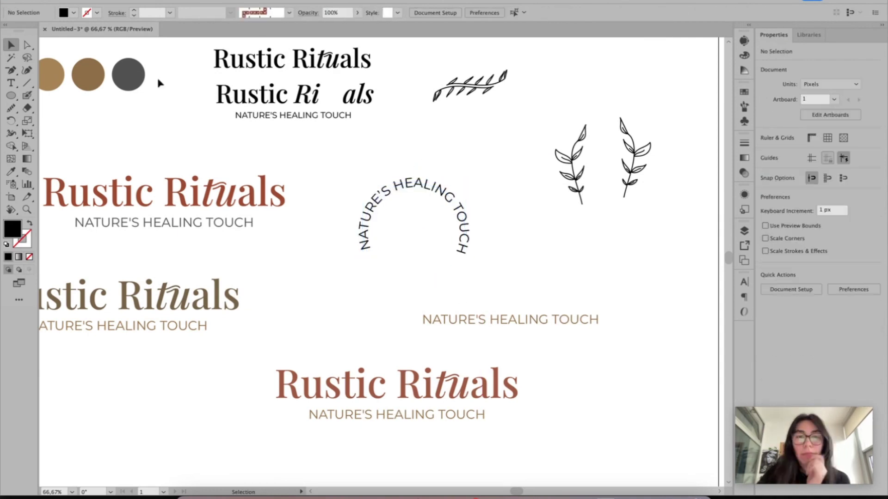
# - Try drawing a freehand Blob Brush stroke inside the arched tagline, and undo it
pyautogui.click(444, 194)
pyautogui.click(546, 177)
pyautogui.scroll(5, 420, 220)
pyautogui.click(26, 96)
pyautogui.scroll(-2, 241, 286)
pyautogui.scroll(-1, 332, 186)
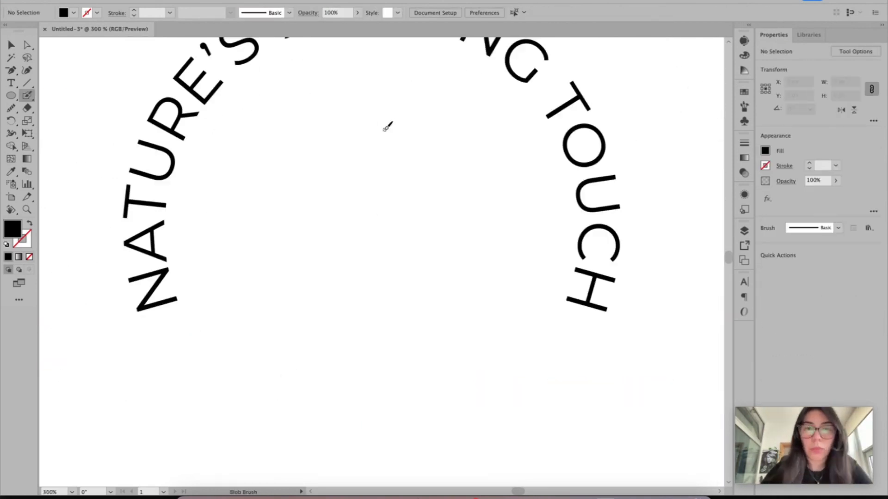
pyautogui.moveTo(385, 128); pyautogui.dragTo(345, 392)
pyautogui.press('super+z')
pyautogui.press('v')
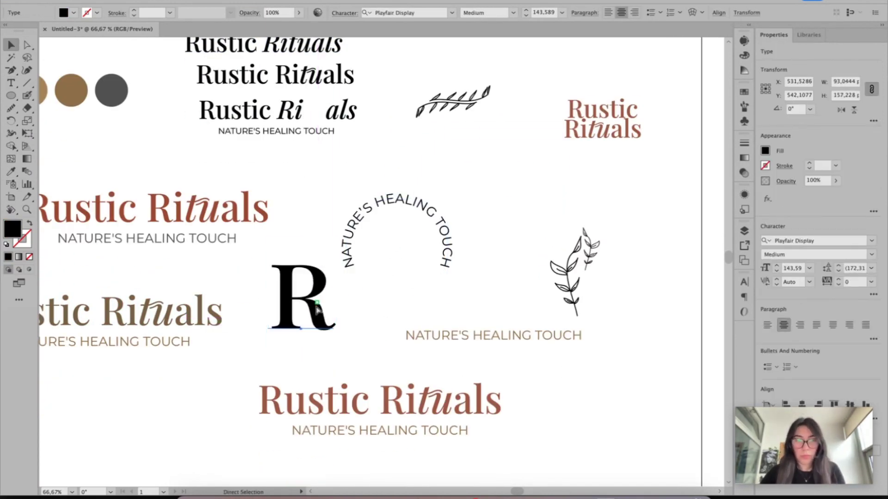
# - Arrange the large Playfair Display R and its rotated copy as a monogram centered inside the arched tagline
pyautogui.moveTo(353, 324); pyautogui.dragTo(351, 370)
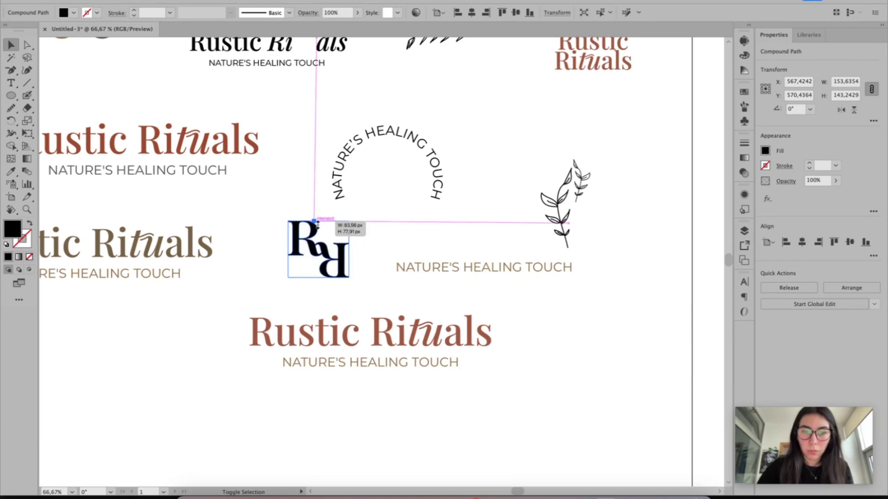
pyautogui.moveTo(341, 225); pyautogui.dragTo(402, 153)
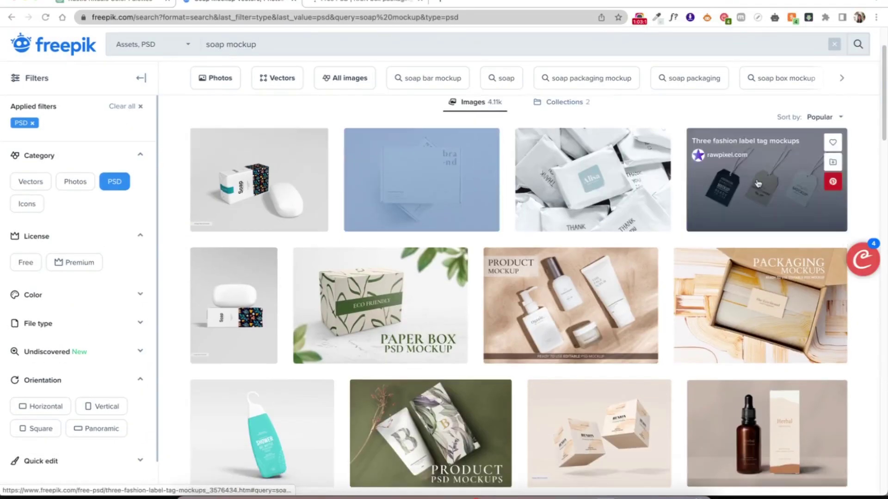
pyautogui.scroll(-6, 622, 141)
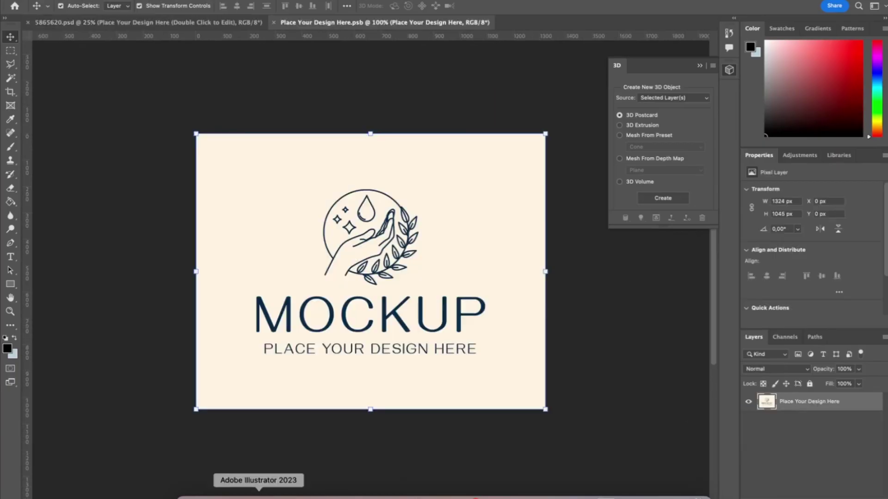
# - In Photoshop, paste the brand artwork into the soap mockup's smart object and scale the brown leaf branch into the label's lower-left corner
pyautogui.hotkey('ctrl', 'v')
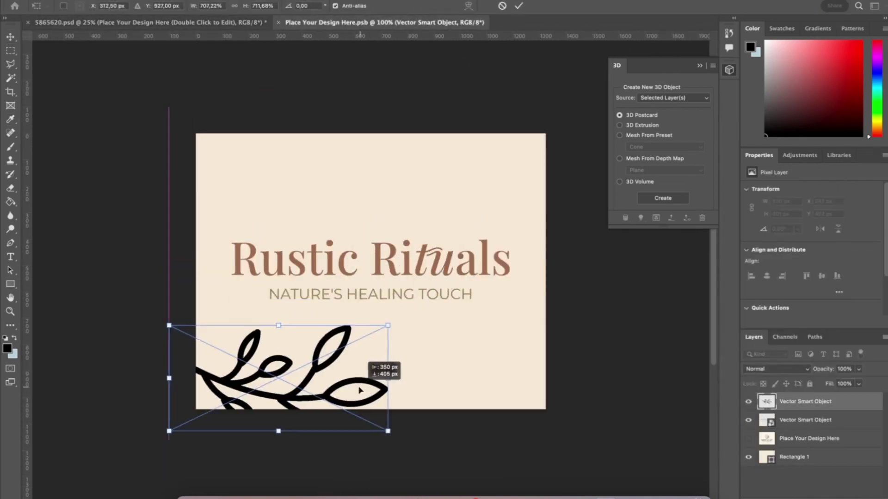
pyautogui.moveTo(365, 365); pyautogui.dragTo(345, 375)
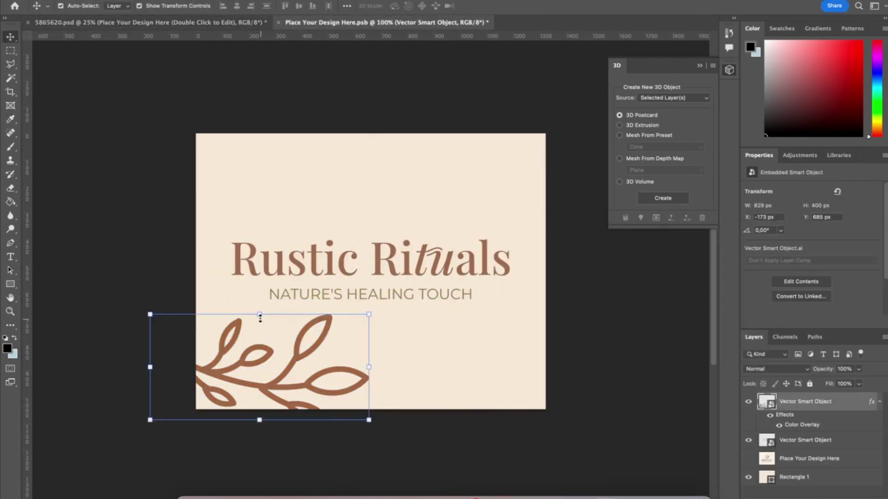
pyautogui.moveTo(333, 323); pyautogui.dragTo(353, 337)
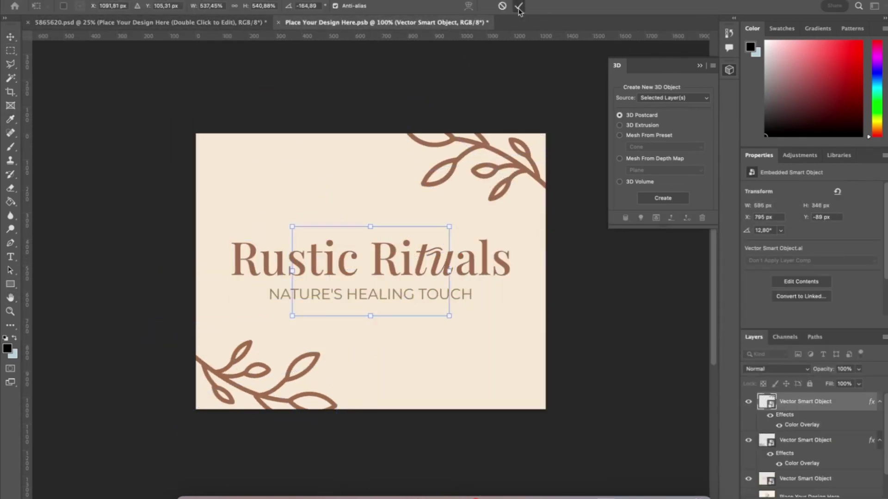
pyautogui.click(518, 6)
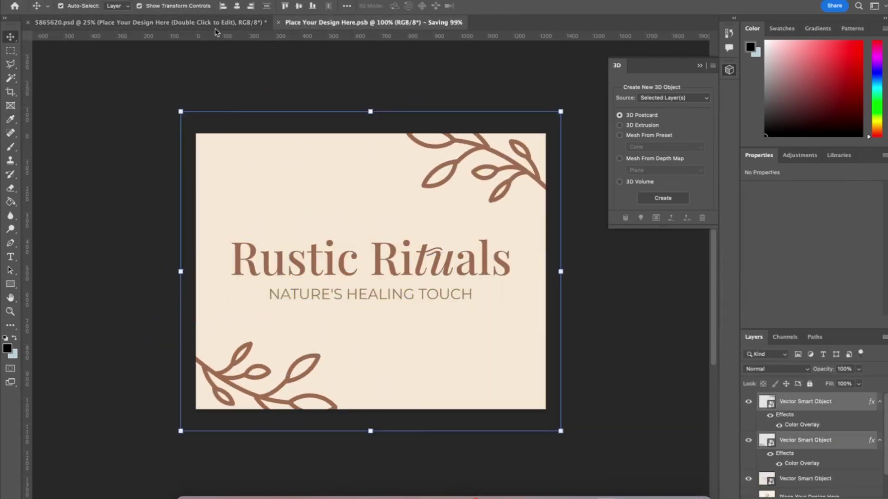